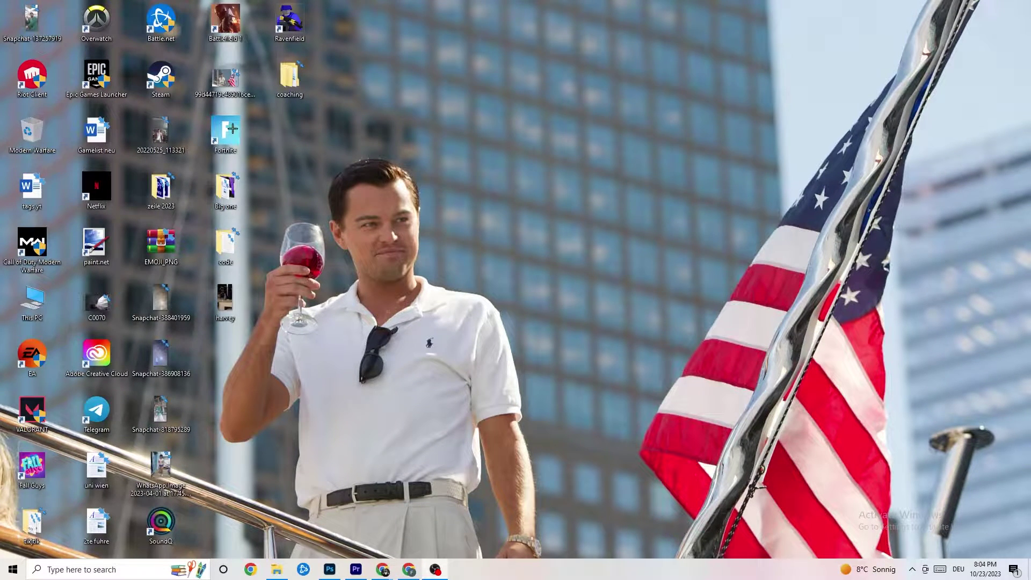
- Move the Steam shortcut to an empty area of the desktop and run it as administrator
drag(160, 75, 520, 205)
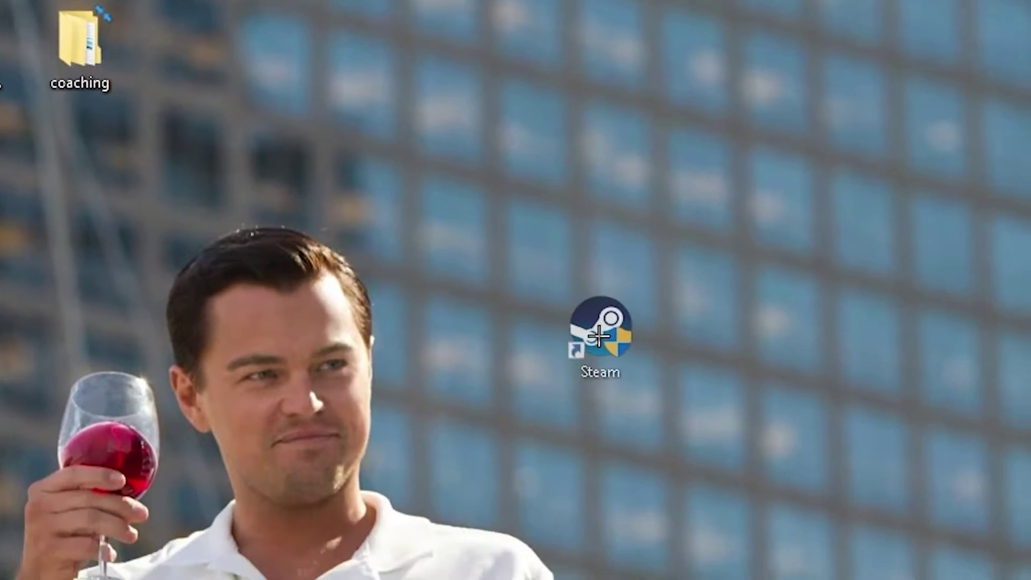
drag(598, 335, 600, 334)
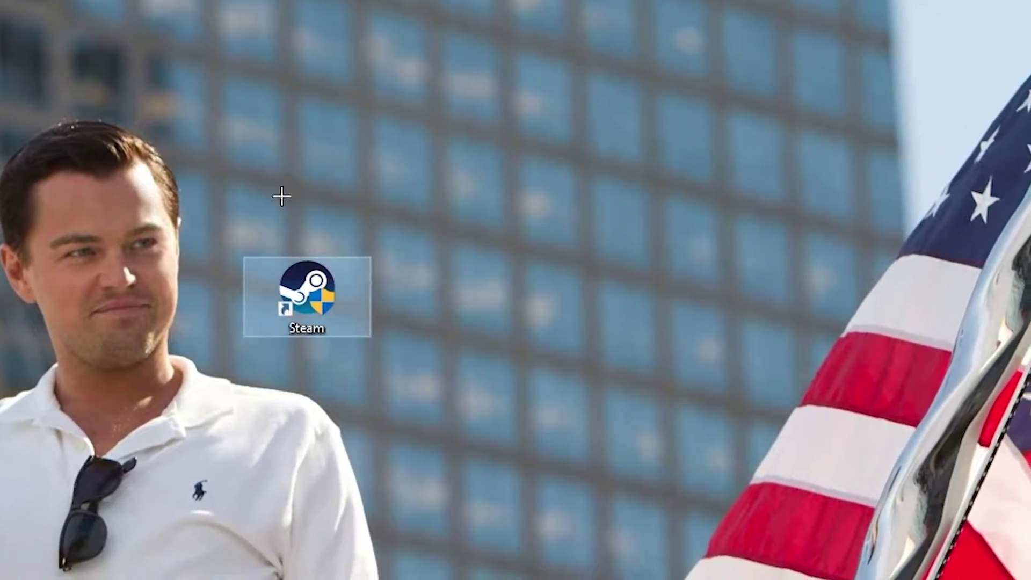
drag(278, 310, 403, 204)
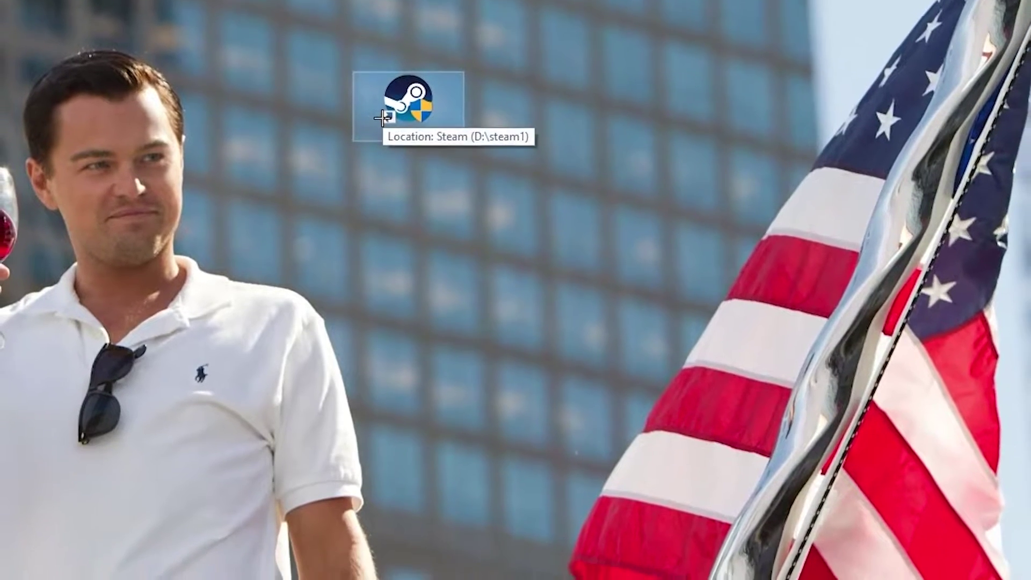
right_click(382, 118)
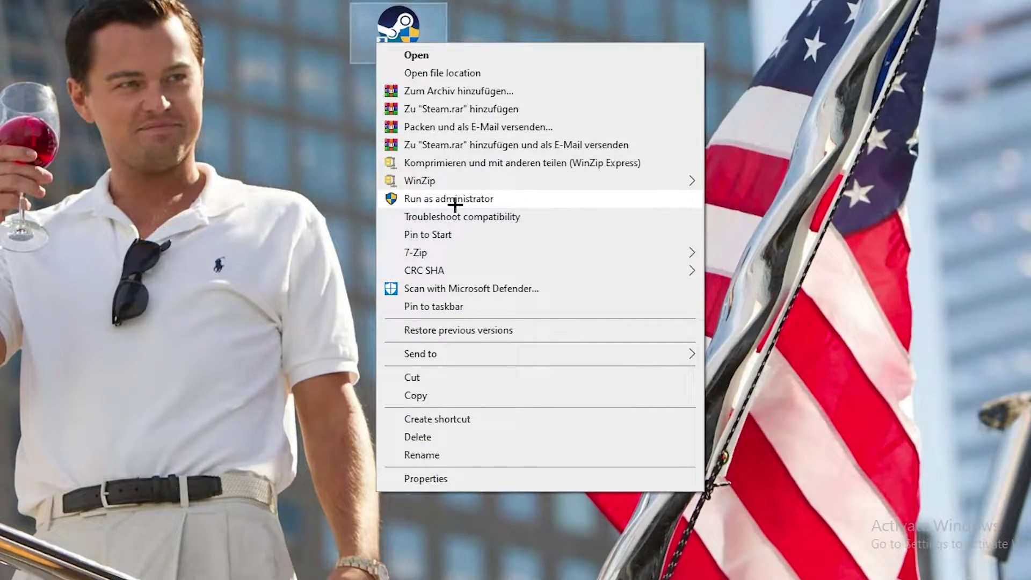
click(439, 199)
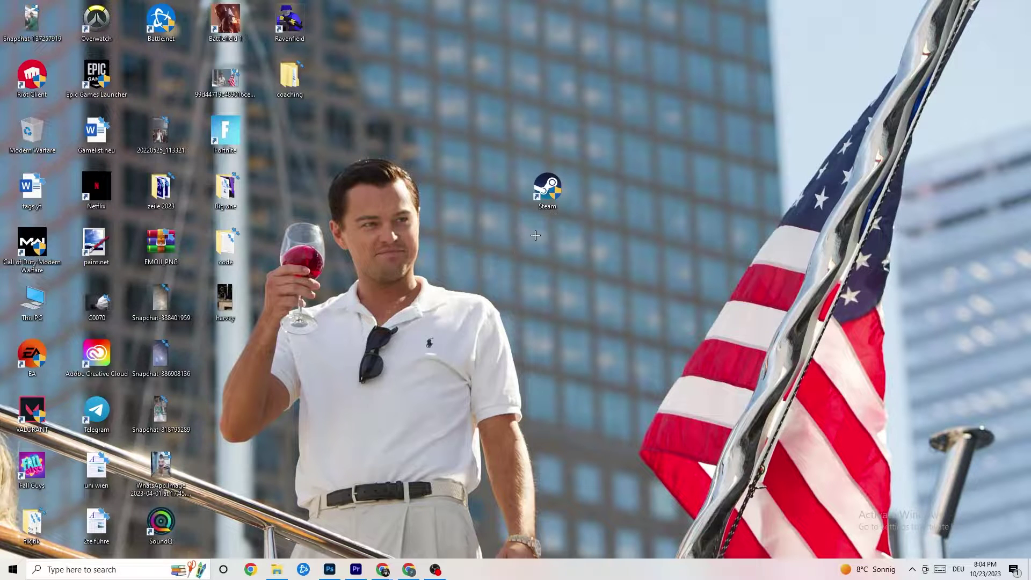
- Open the Steam shortcut's properties and show its compatibility settings
drag(545, 191, 507, 251)
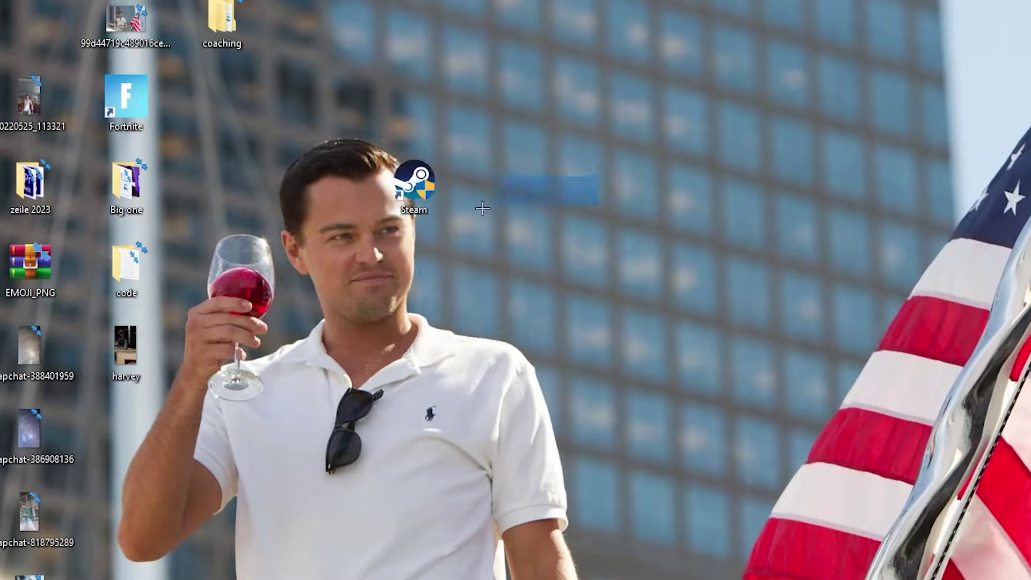
right_click(515, 273)
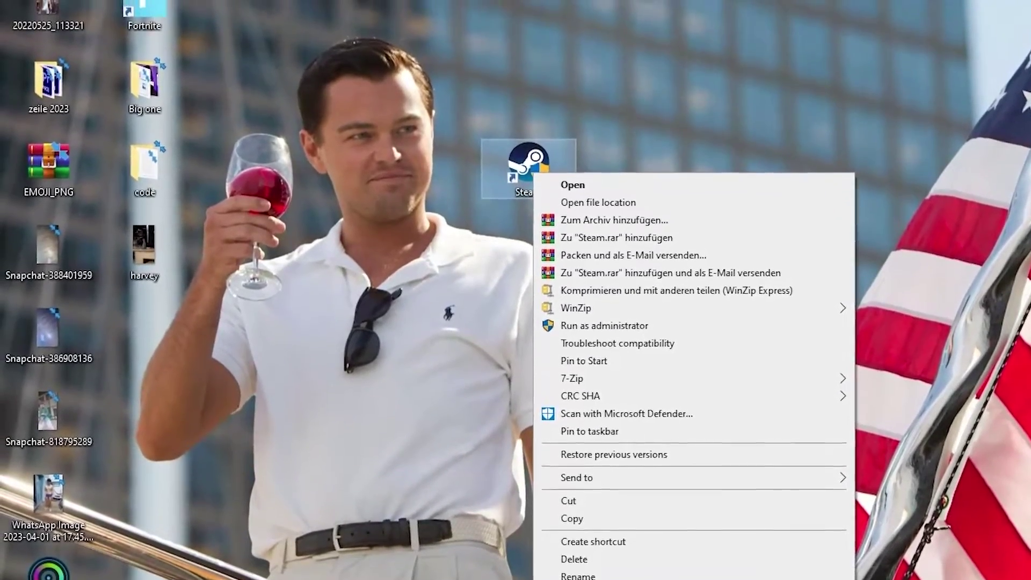
click(623, 570)
drag(658, 215, 540, 62)
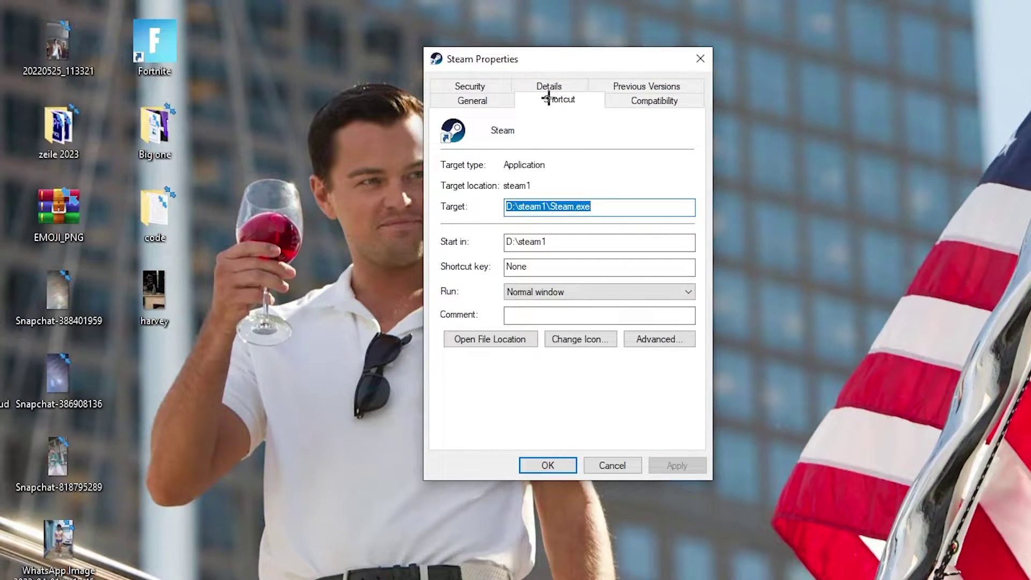
click(648, 102)
drag(590, 64, 551, 0)
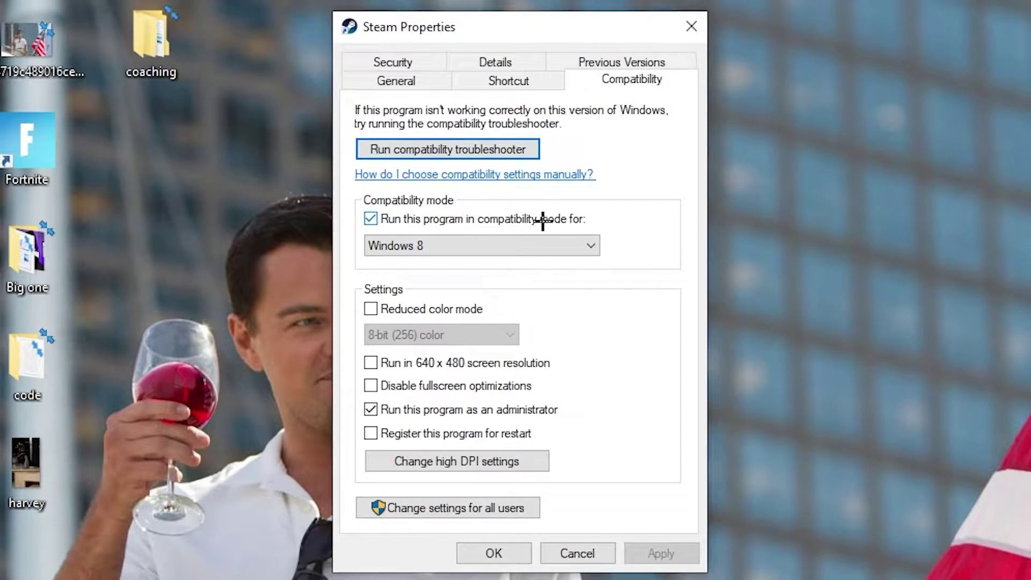
- Review the Windows versions offered for Steam's compatibility mode, keep Windows 8, and accept the properties
click(575, 239)
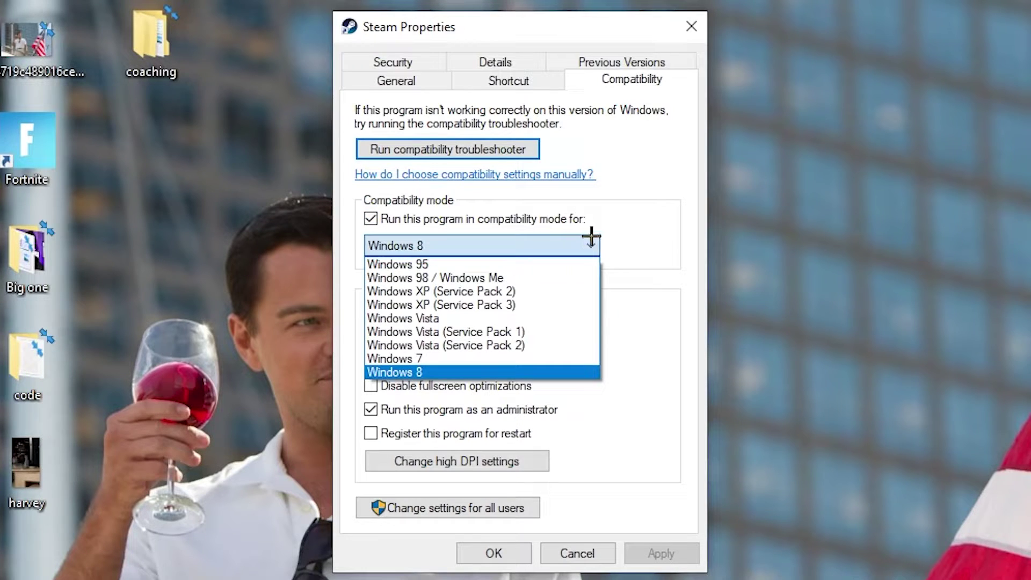
click(618, 228)
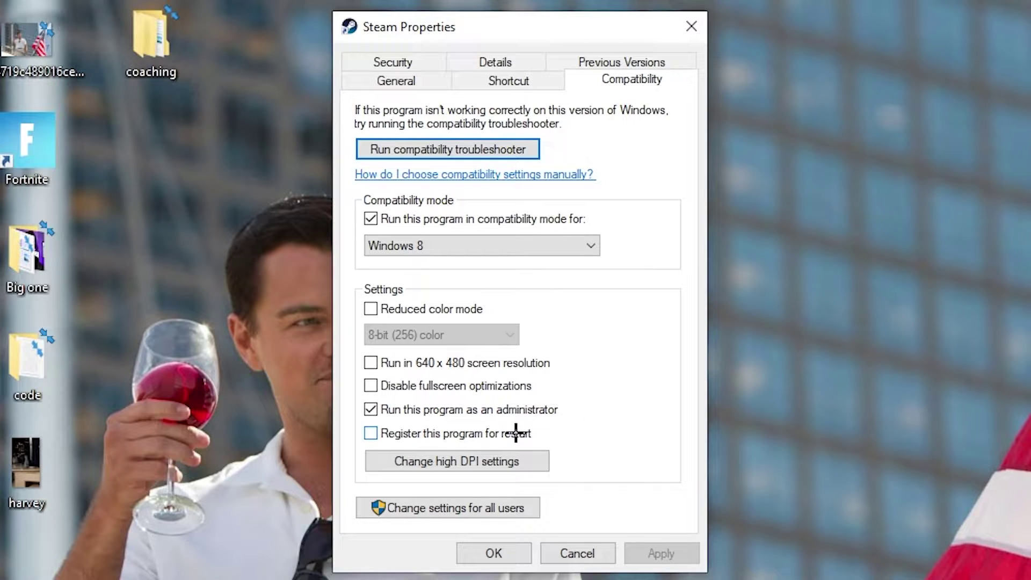
click(499, 550)
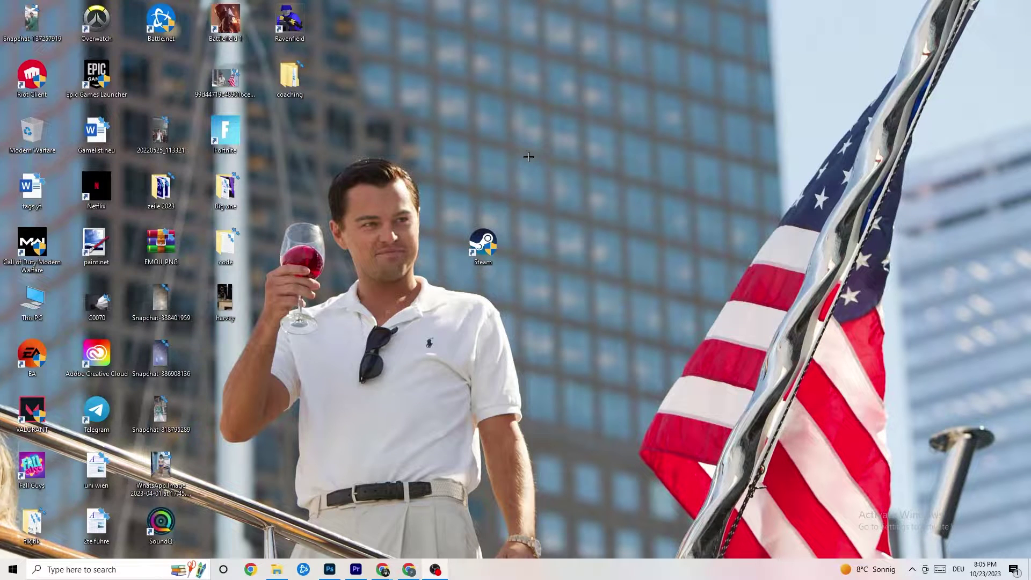
drag(490, 262, 493, 192)
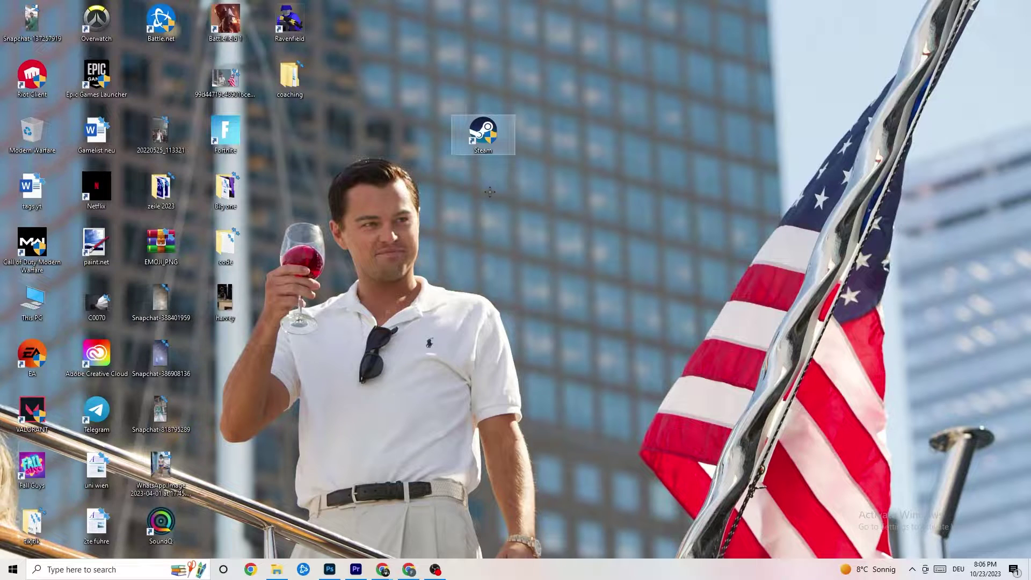
drag(500, 141, 424, 202)
click(485, 128)
drag(445, 159, 447, 147)
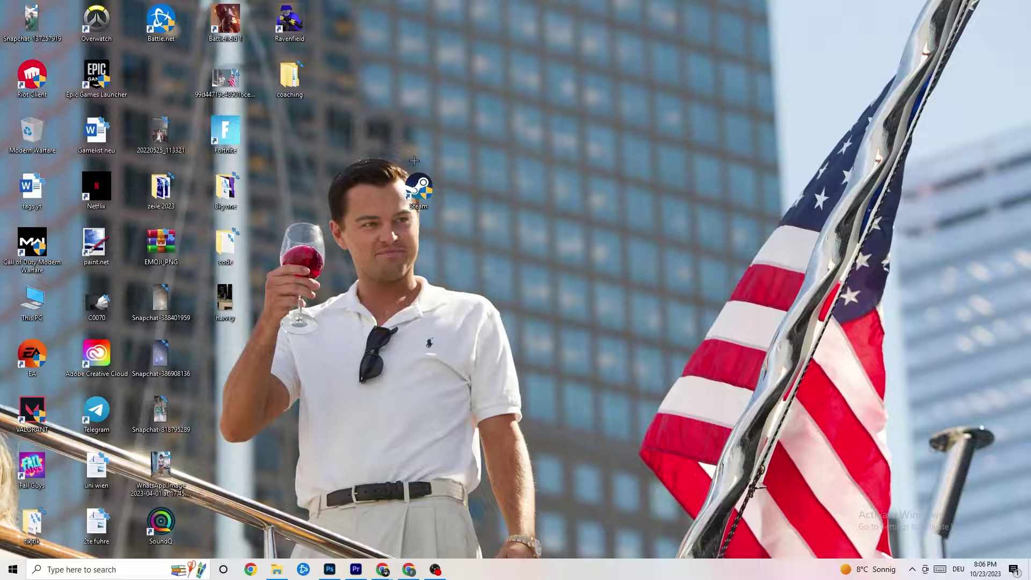
drag(418, 185, 483, 188)
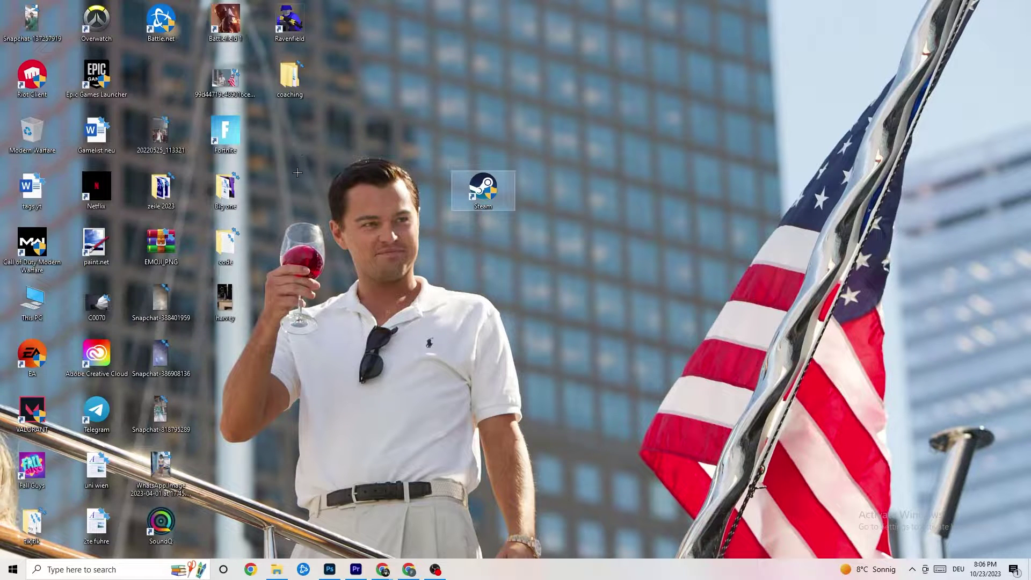
- Recheck the Steam shortcut's compatibility settings and close its properties without making changes
right_click(486, 198)
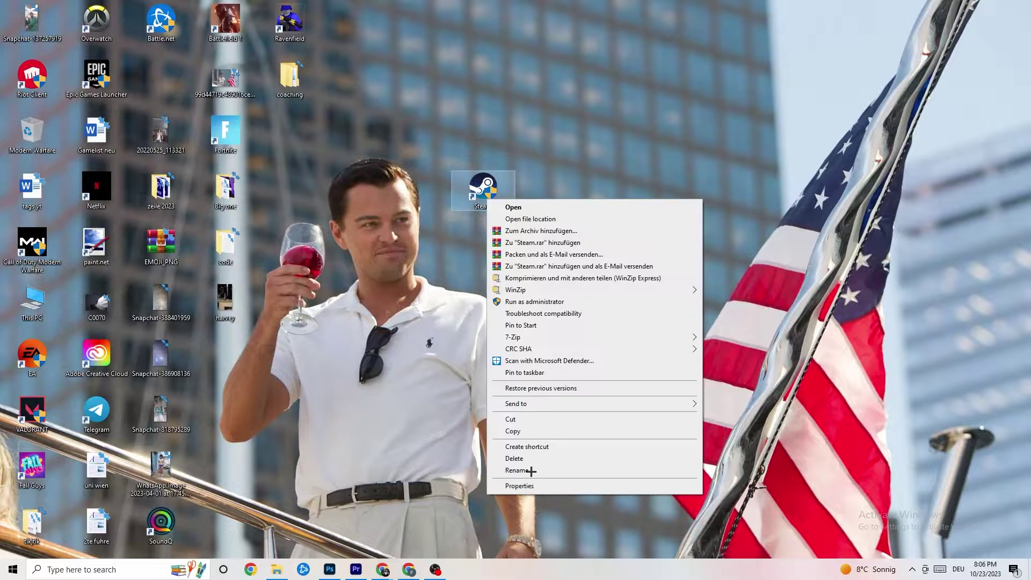
click(538, 481)
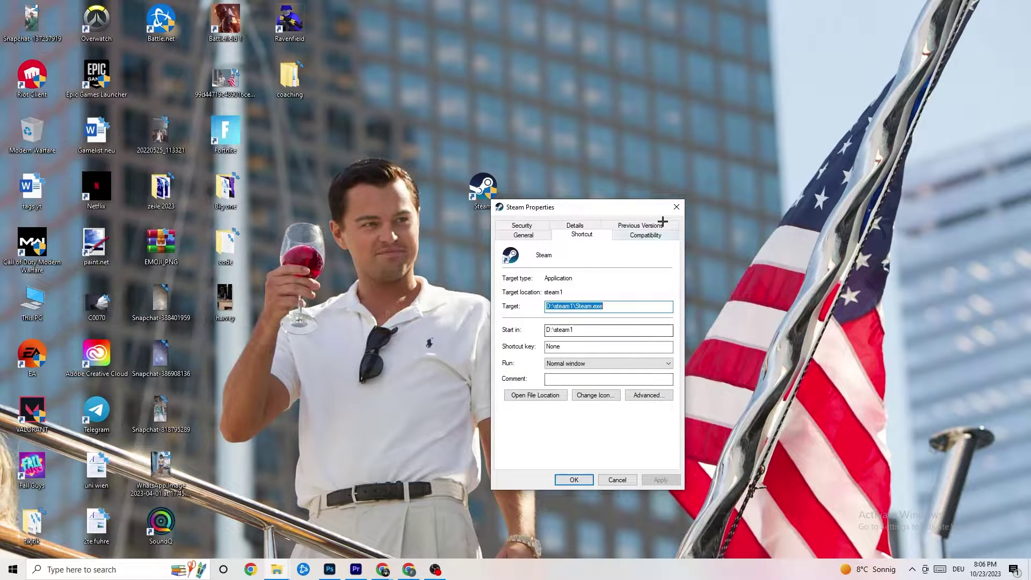
click(646, 234)
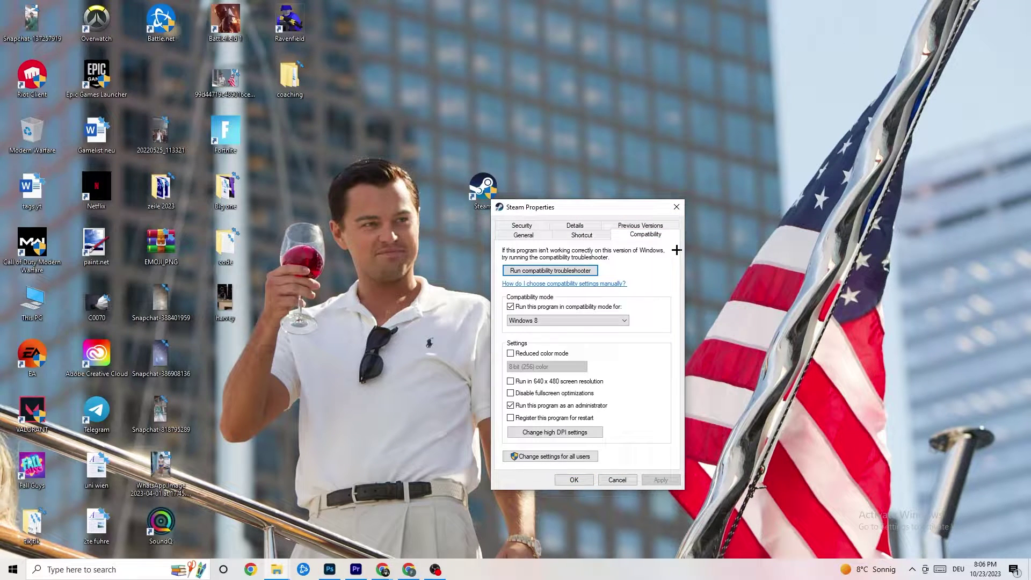
click(676, 206)
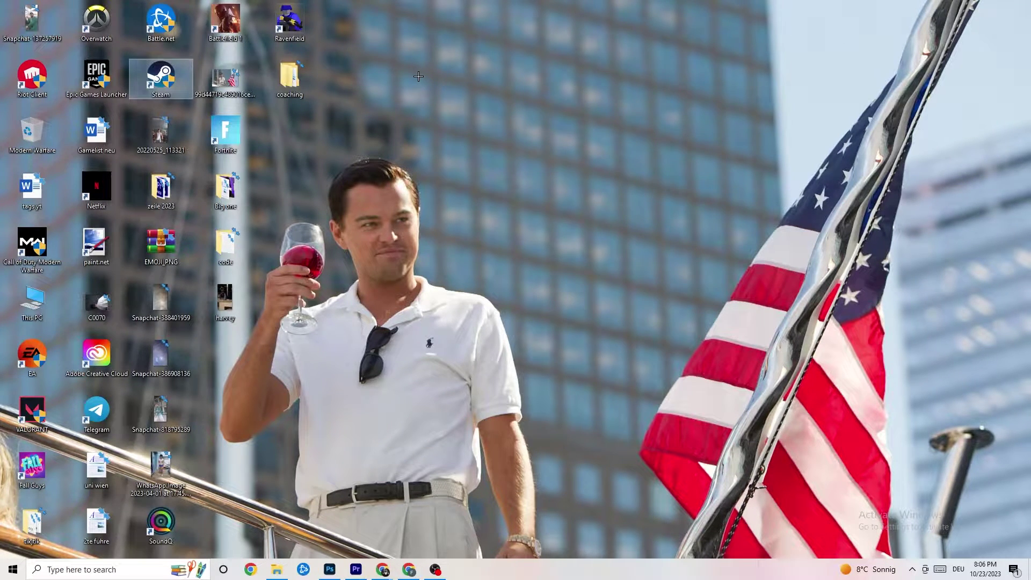
click(500, 105)
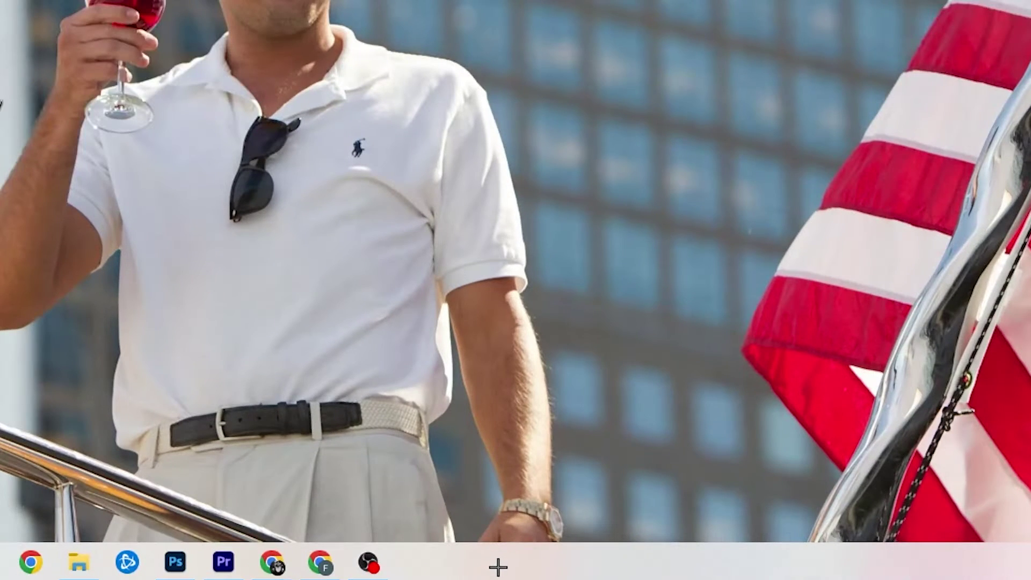
- Open Task Manager and maximize its window
right_click(441, 571)
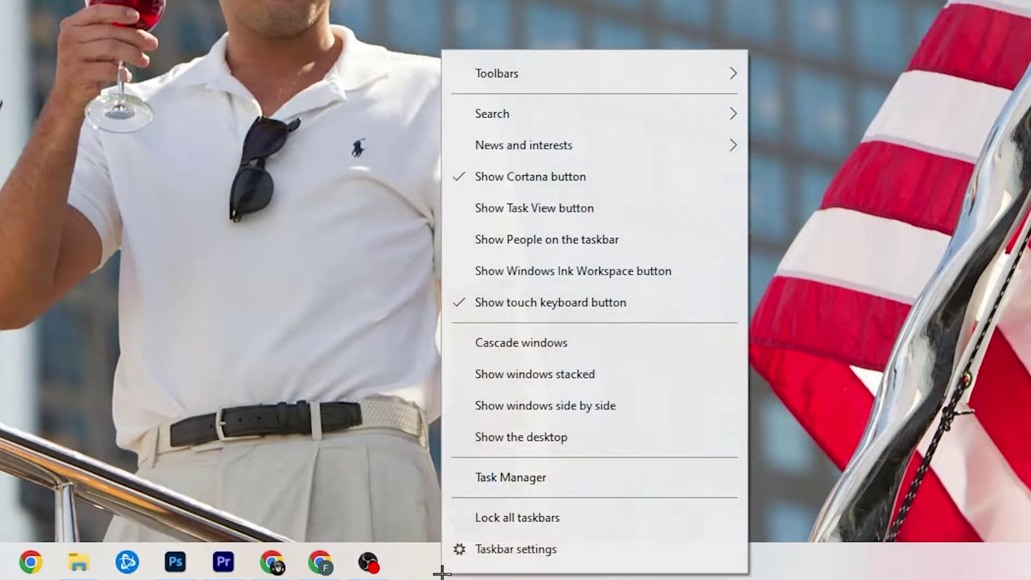
click(533, 479)
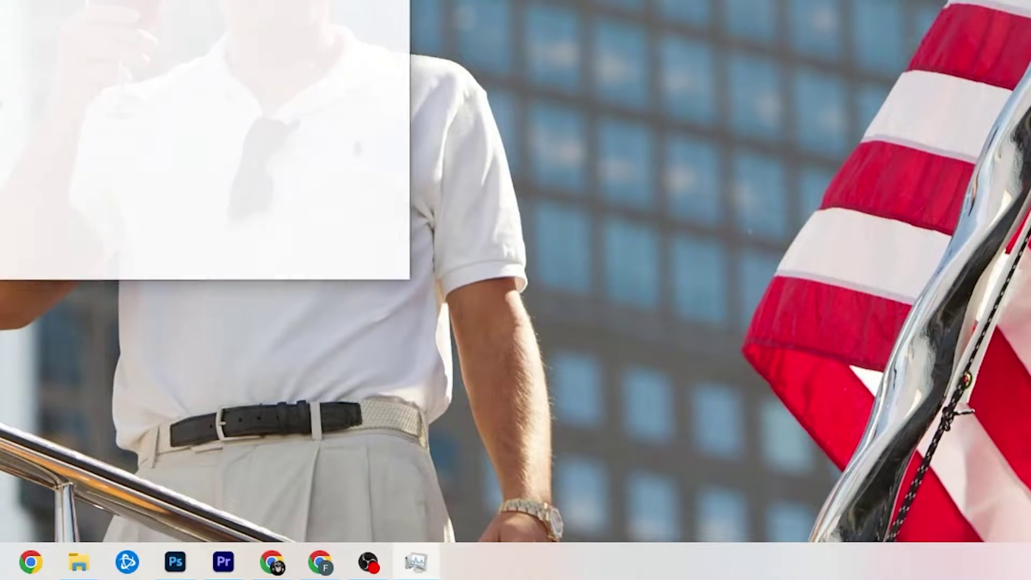
click(416, 107)
drag(432, 2, 445, 47)
click(586, 51)
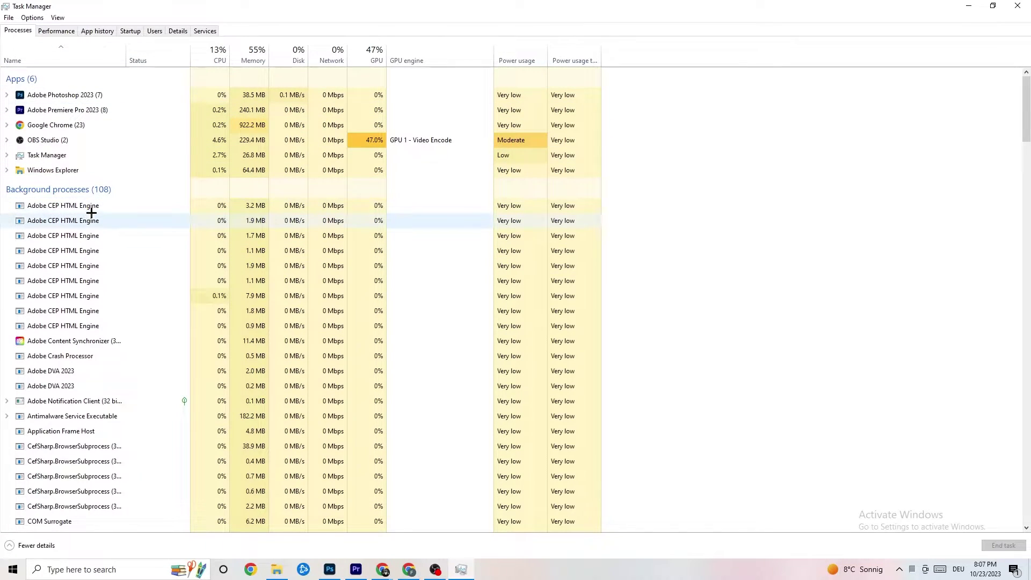
- Review the running apps and background processes, and end the Adobe Photoshop 2023 task
scroll(137, 289, down, 4)
scroll(137, 289, down, 13)
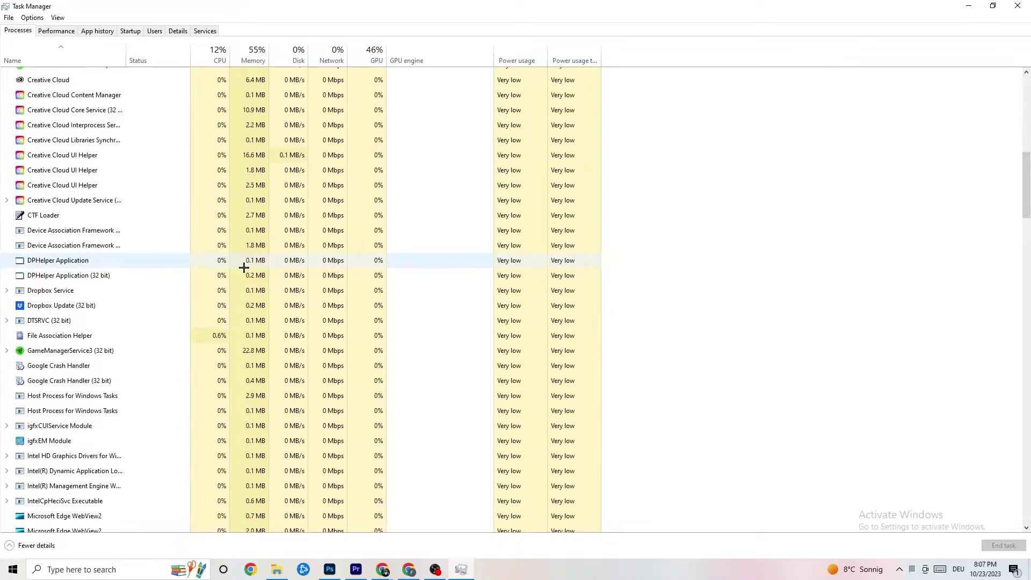
scroll(282, 263, up, 17)
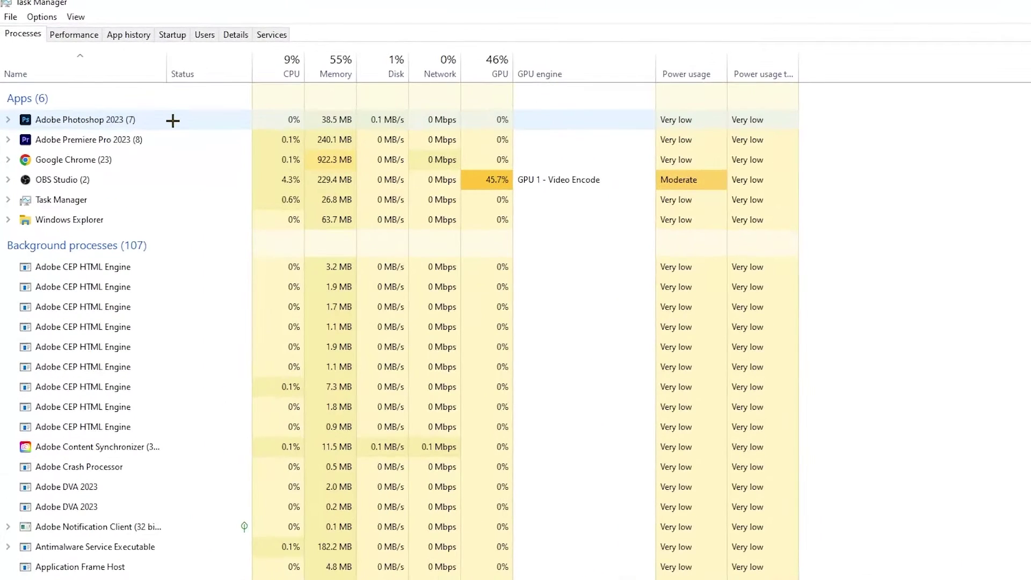
right_click(350, 122)
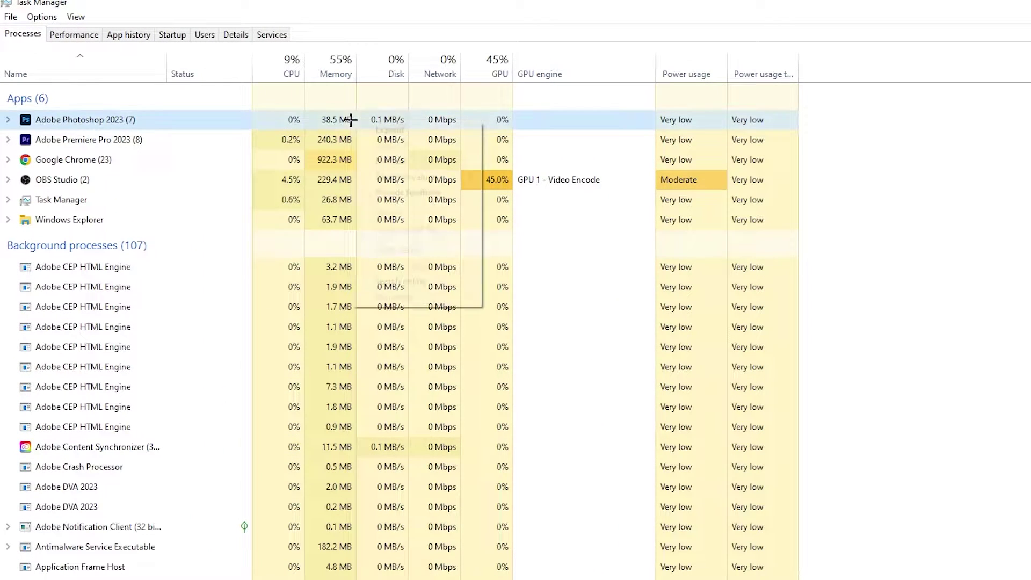
right_click(187, 126)
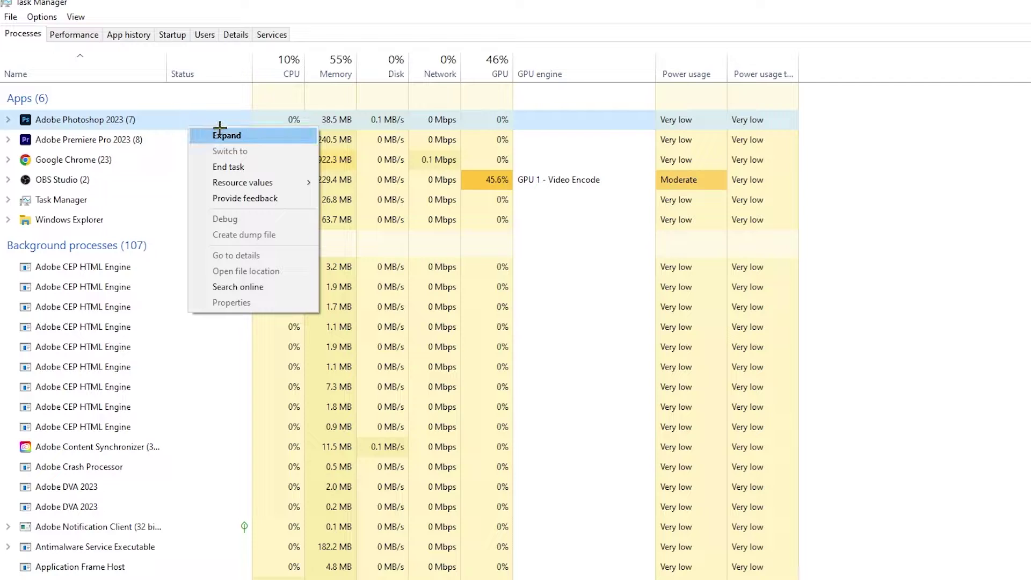
click(274, 167)
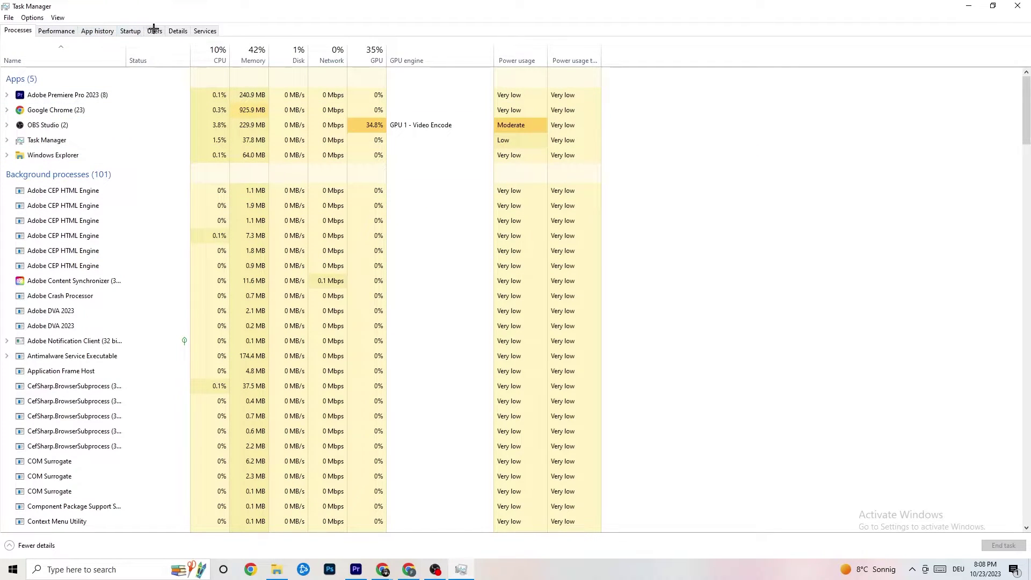
- Examine the priority levels offered for the Adobe Premiere Pro process in the detailed process list, without changing its priority
click(178, 31)
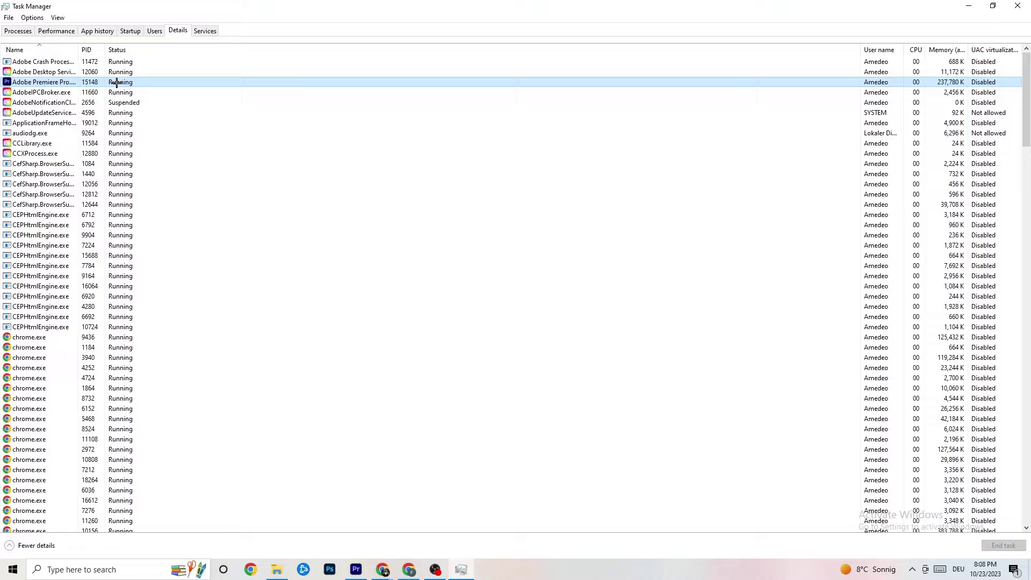
right_click(117, 83)
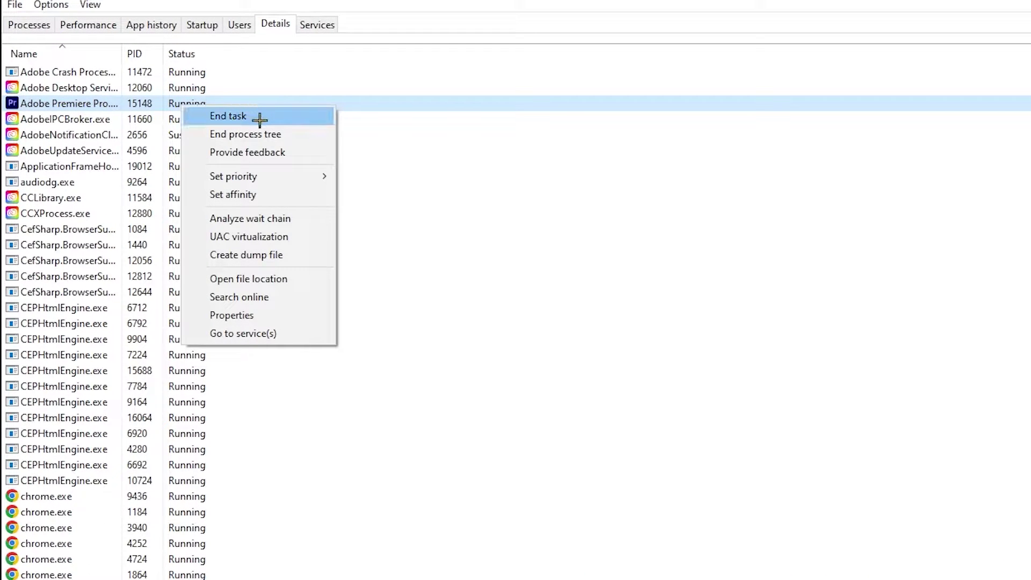
mouse_move(281, 178)
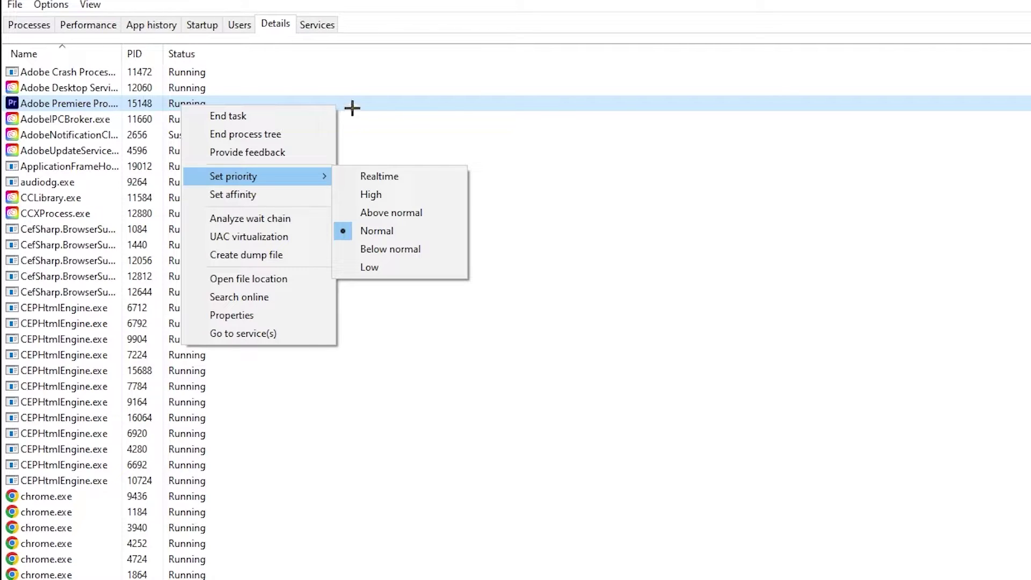
click(338, 72)
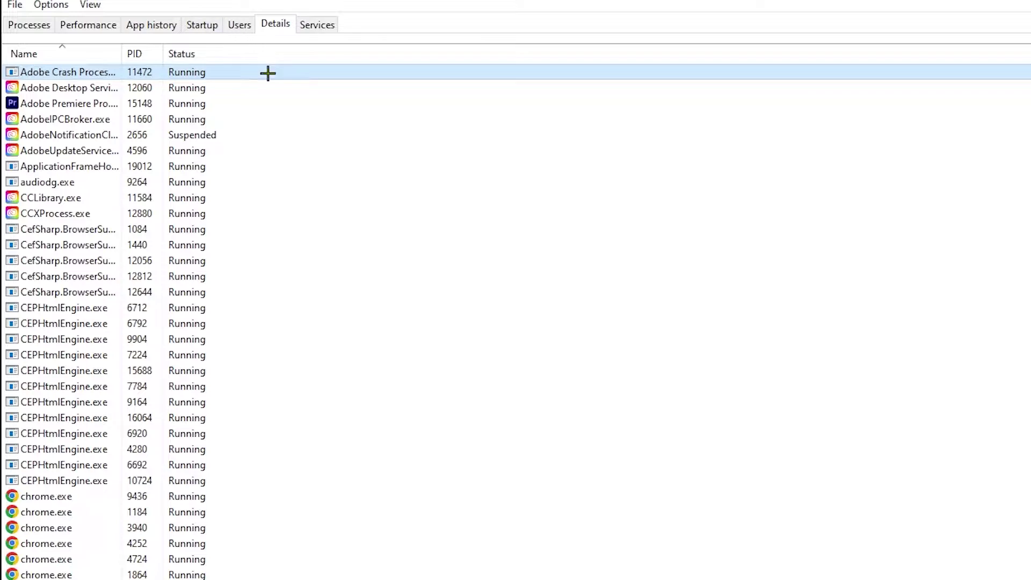
- Review the startup apps and the options for Adobe Updater Startup Utility, without changing its startup status
click(203, 22)
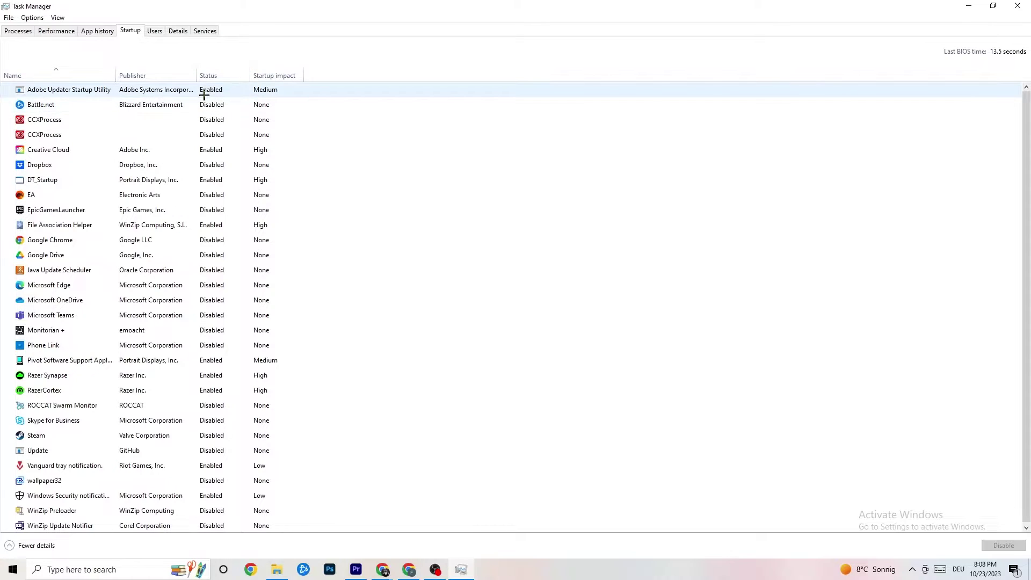
click(221, 94)
right_click(222, 94)
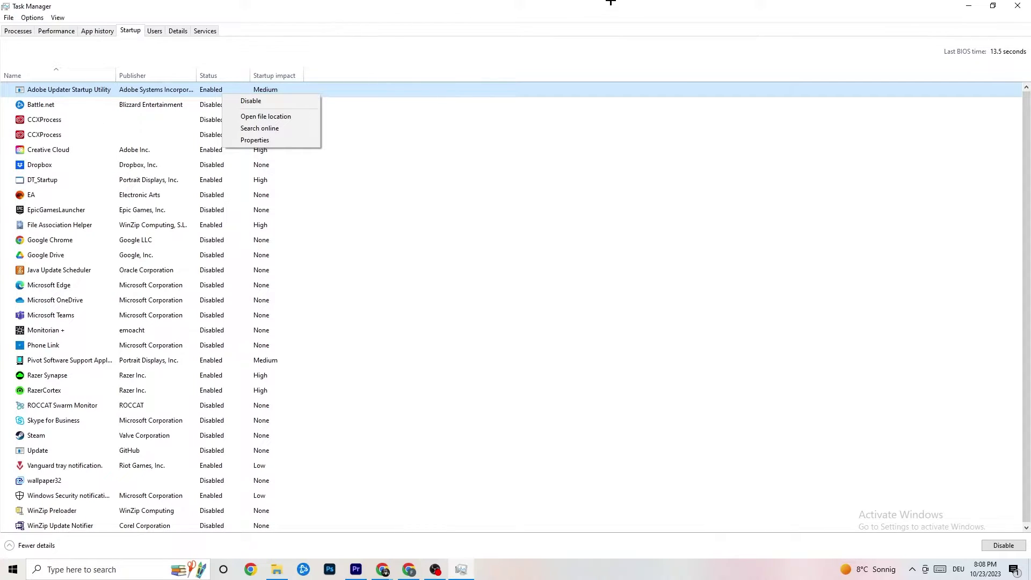
click(471, 44)
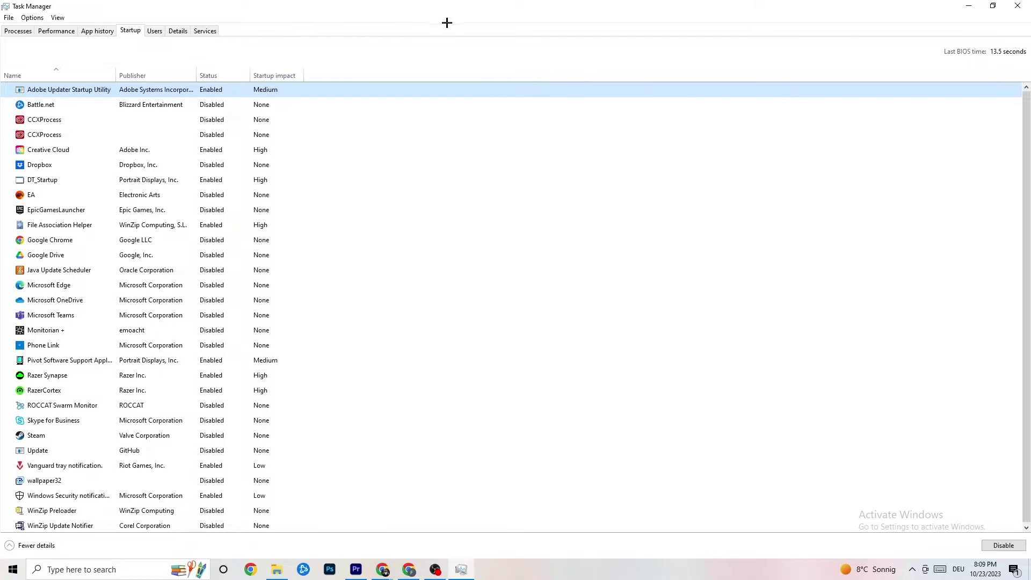
- Close Task Manager and open the Windows Settings
click(1017, 5)
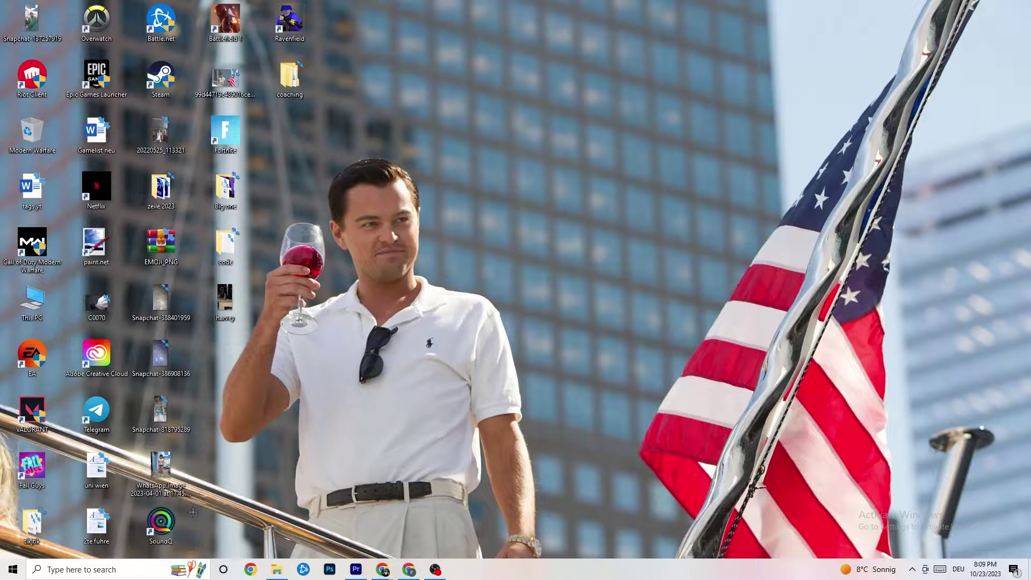
click(12, 570)
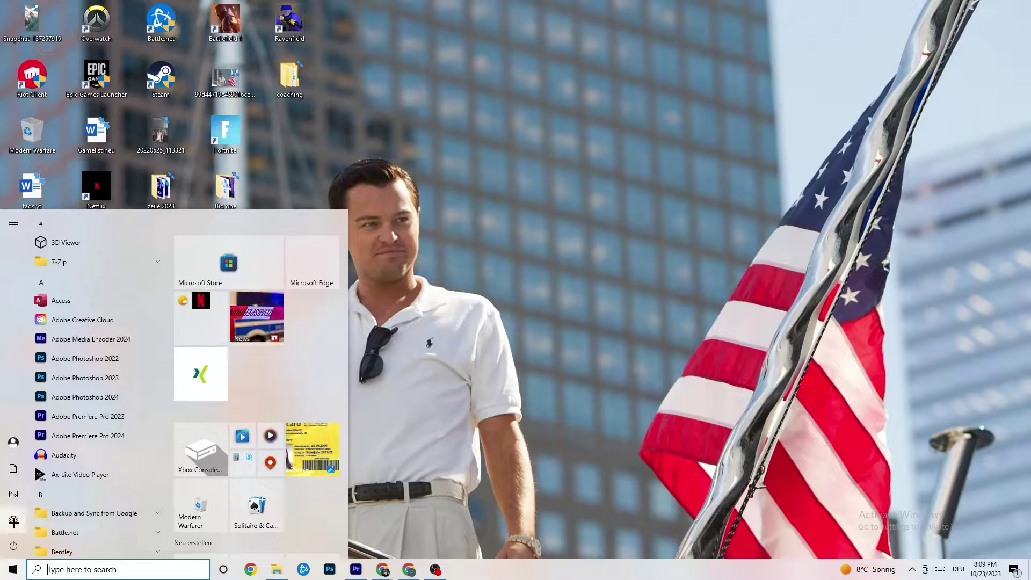
click(13, 521)
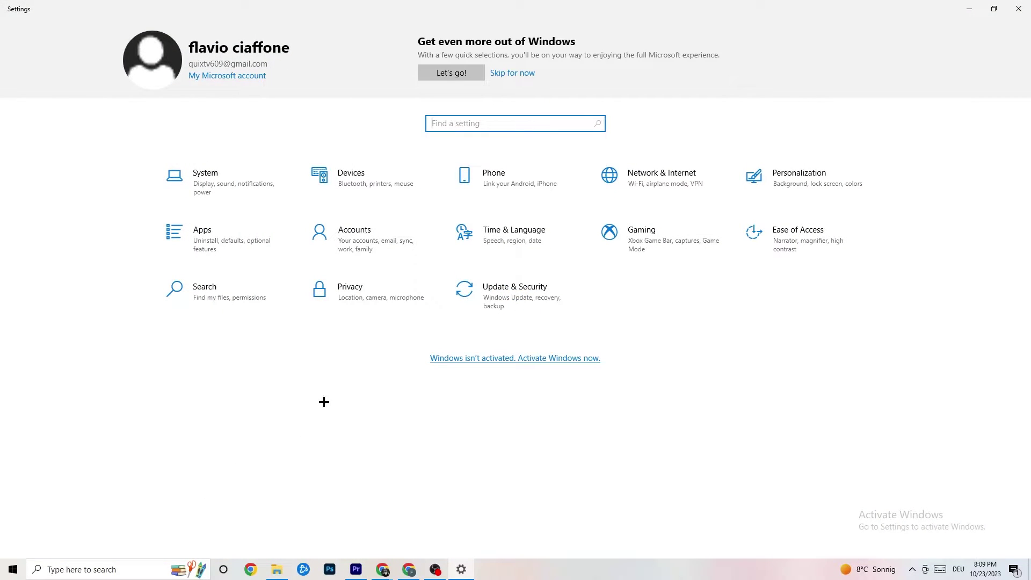
- Review the display settings in System, including the scaling and display resolution choices, without changing them
click(243, 184)
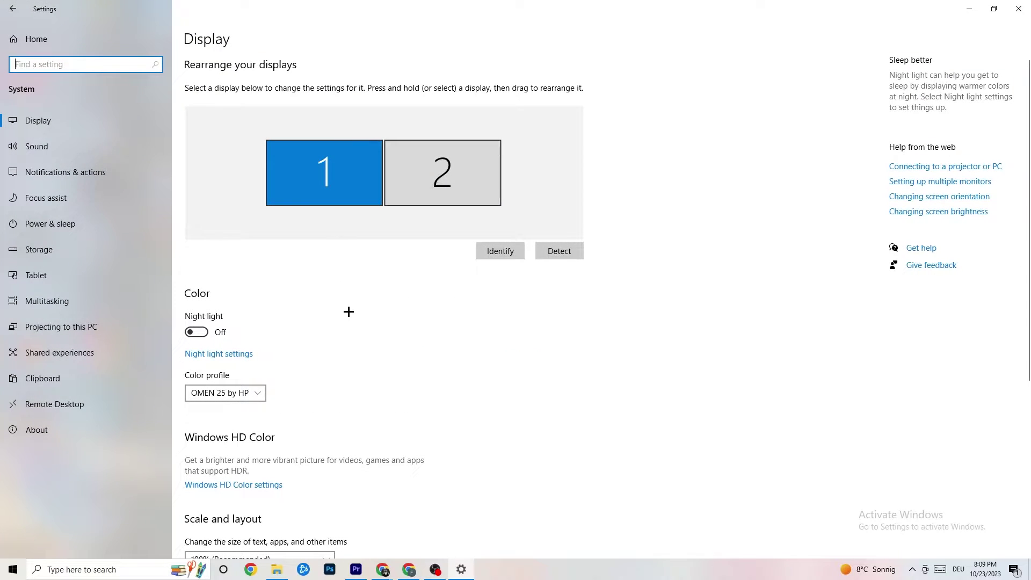
scroll(579, 207, down, 5)
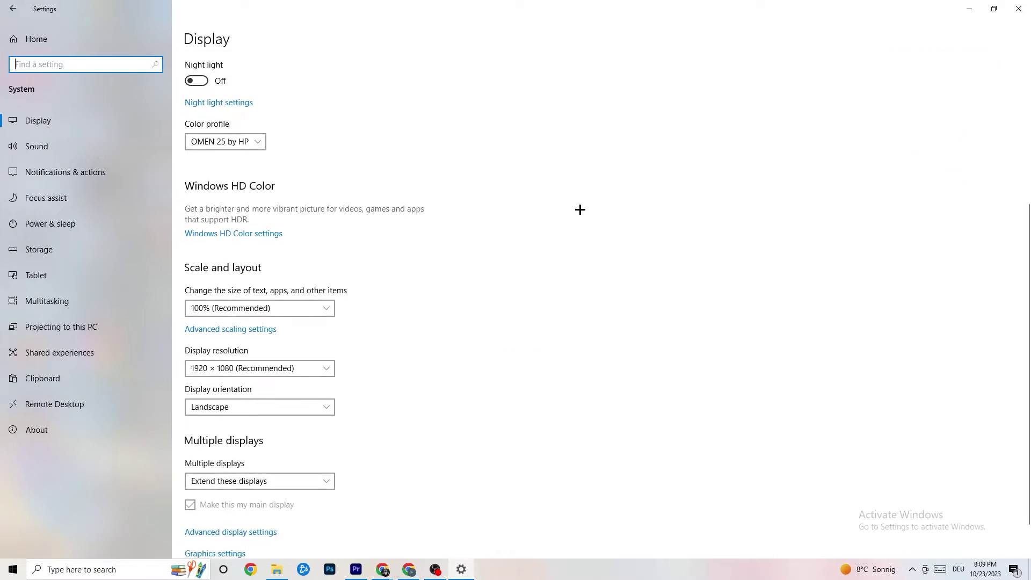
scroll(580, 209, up, 5)
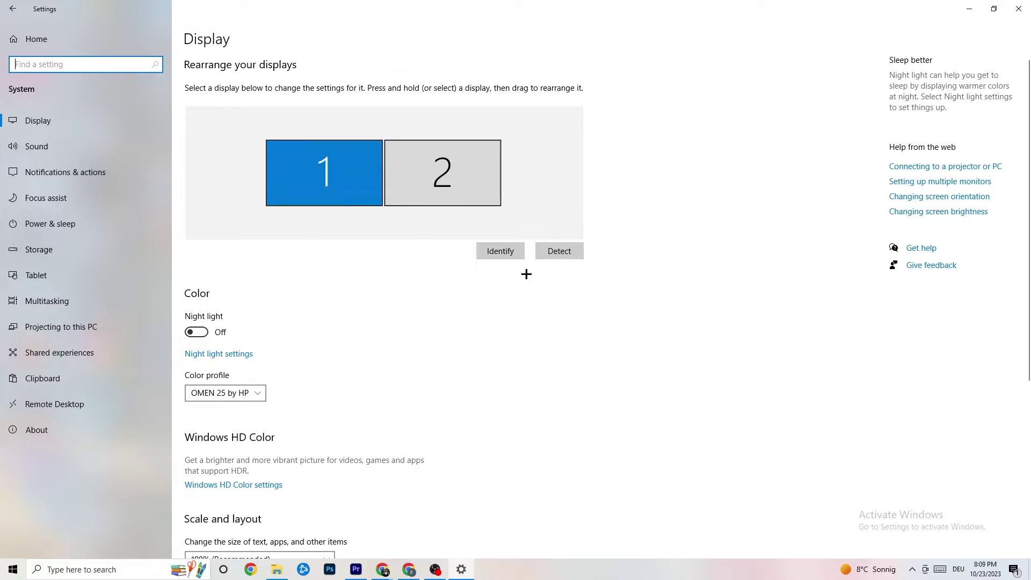
scroll(412, 234, down, 5)
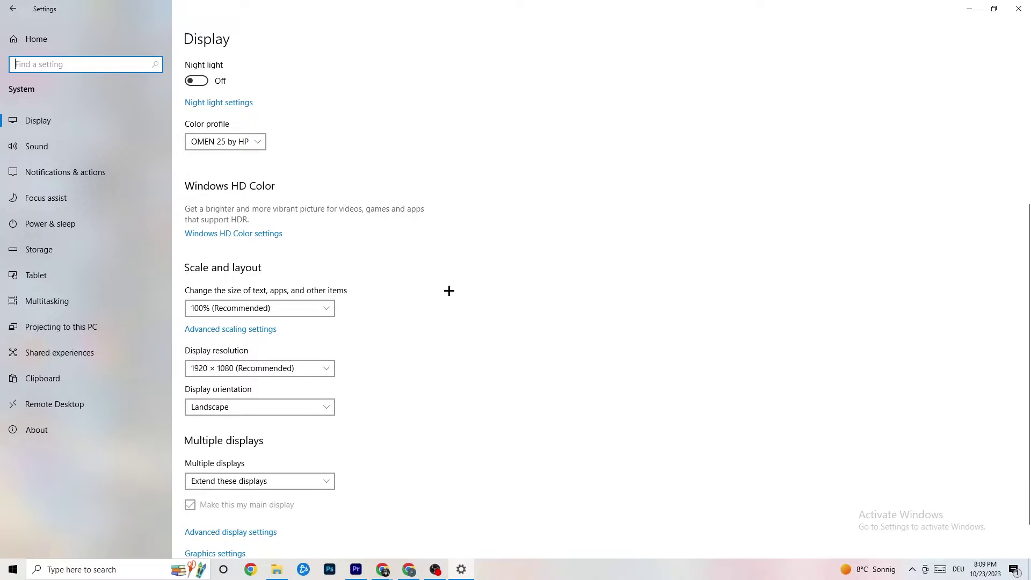
click(322, 308)
click(308, 260)
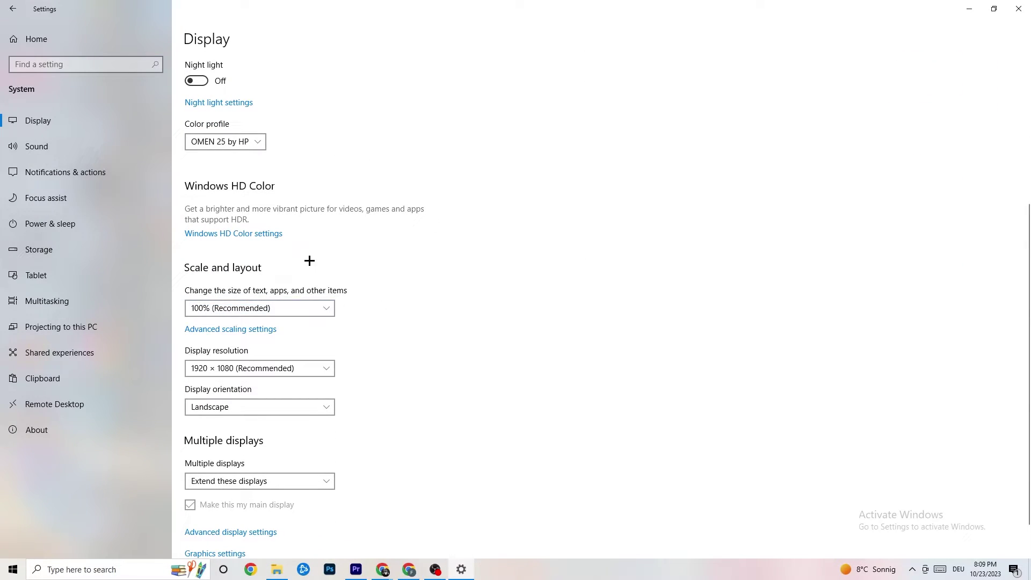
click(266, 312)
click(503, 265)
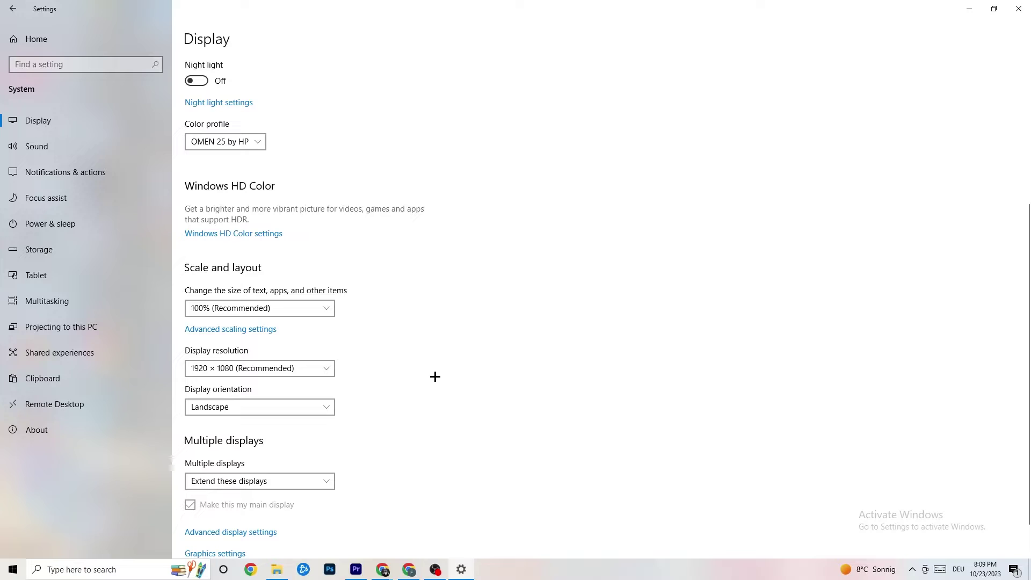
click(309, 372)
click(432, 332)
scroll(448, 298, down, 1)
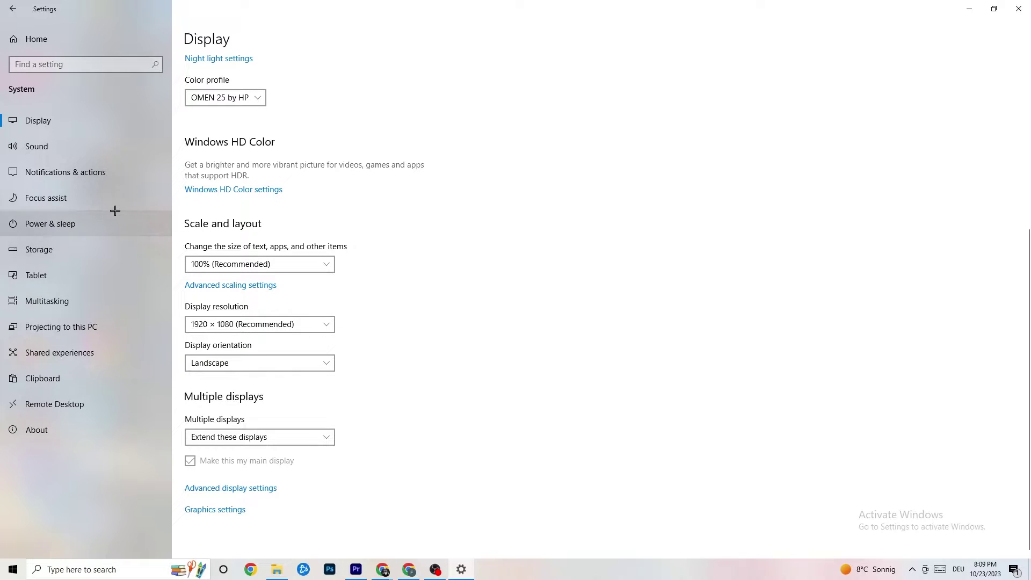
- Review the power plans offered in the additional power settings, and close Power Options without switching plans
click(101, 223)
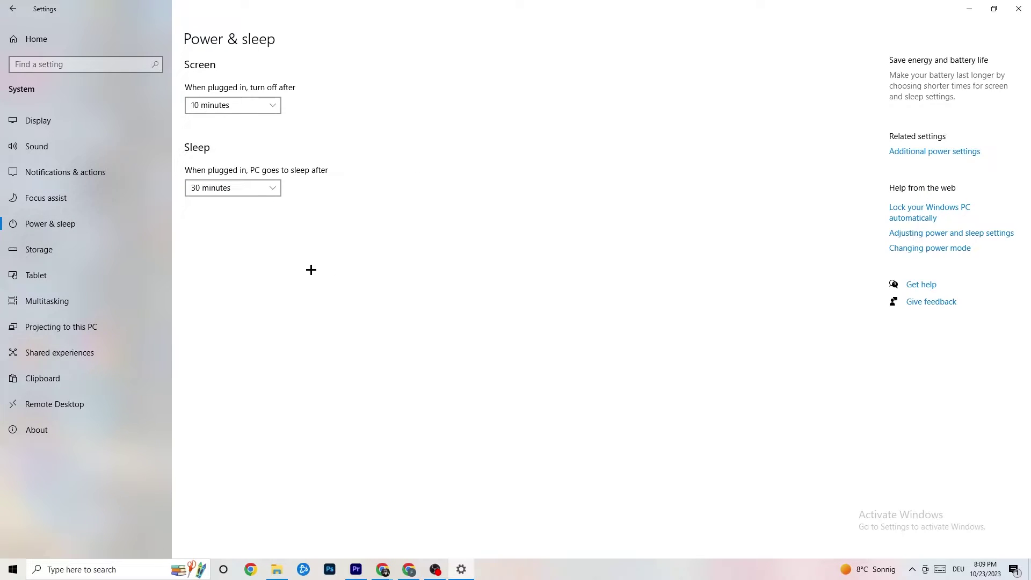
click(927, 152)
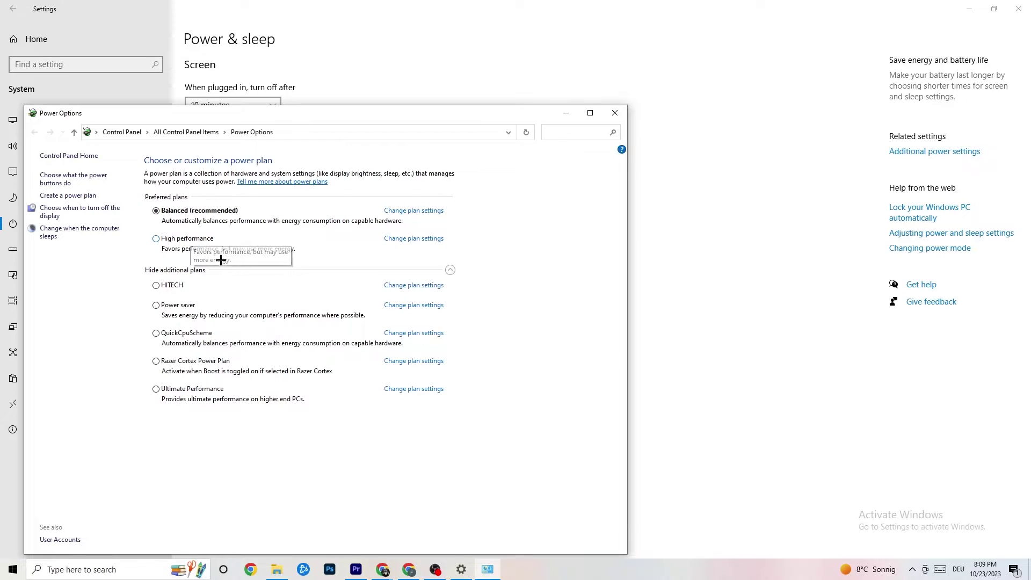
click(615, 114)
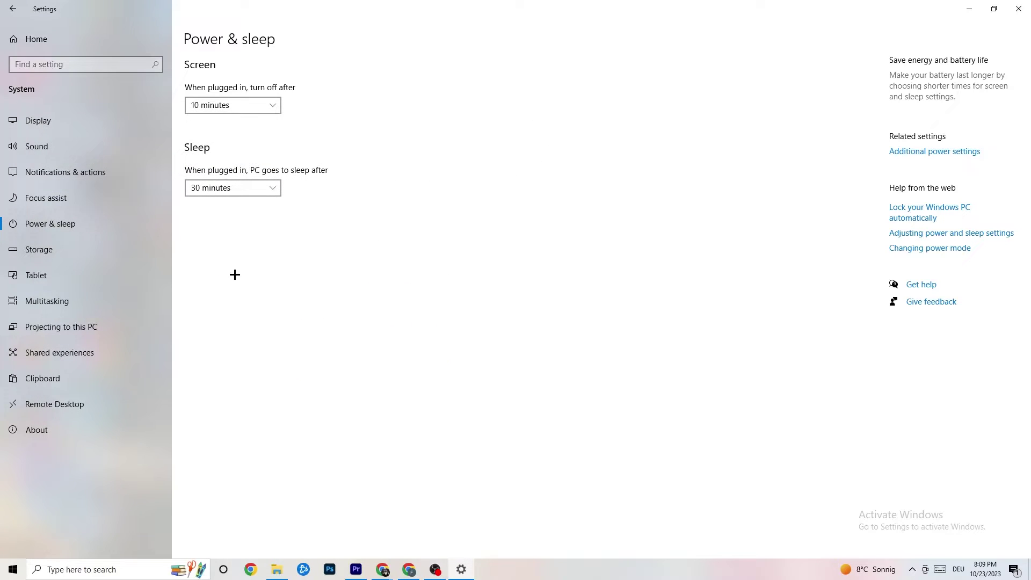
- Examine the storage usage and the Storage Sense schedule options, keeping the run frequency at Every week
click(66, 256)
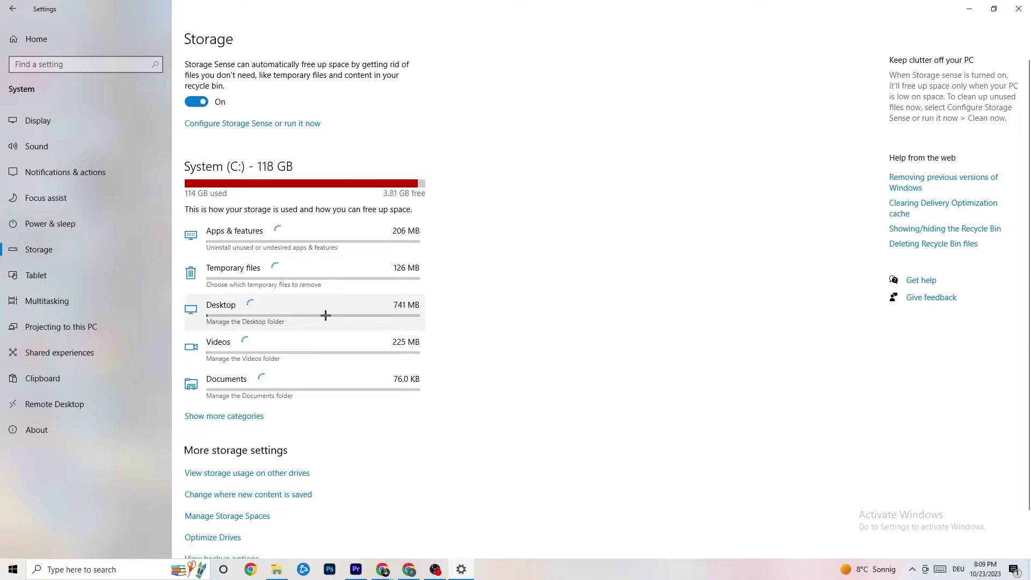
click(284, 126)
click(128, 154)
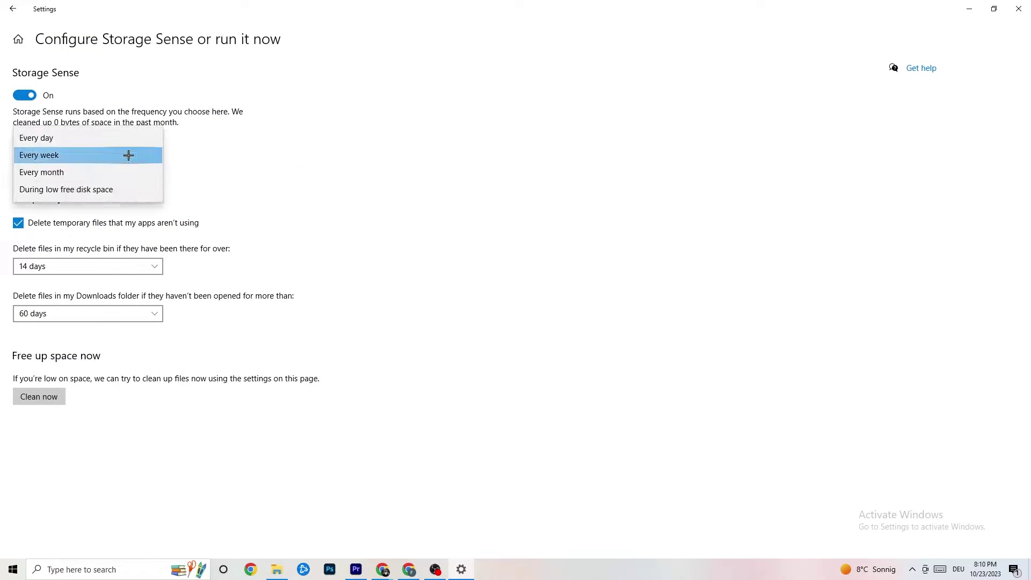
click(318, 154)
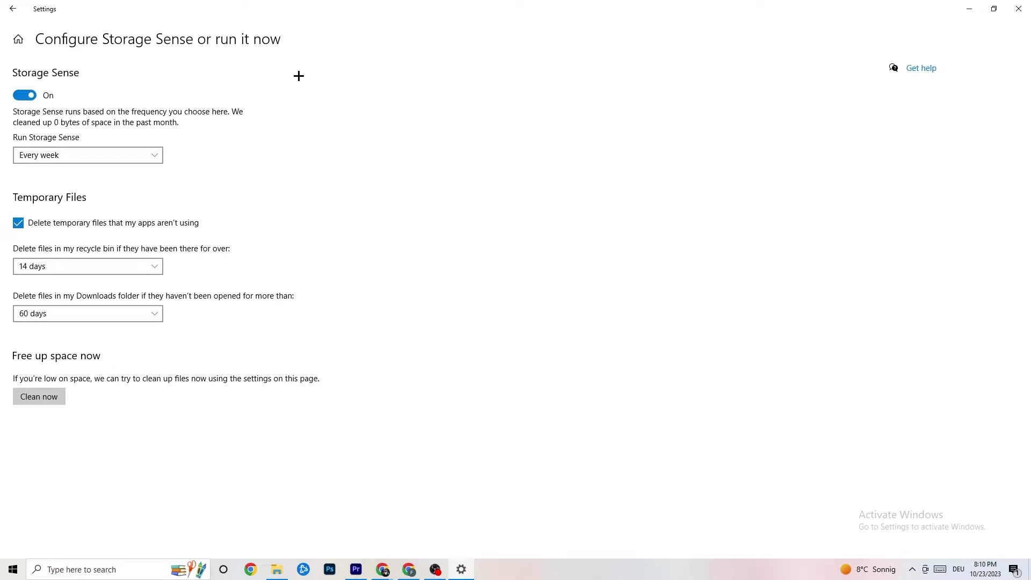
click(16, 11)
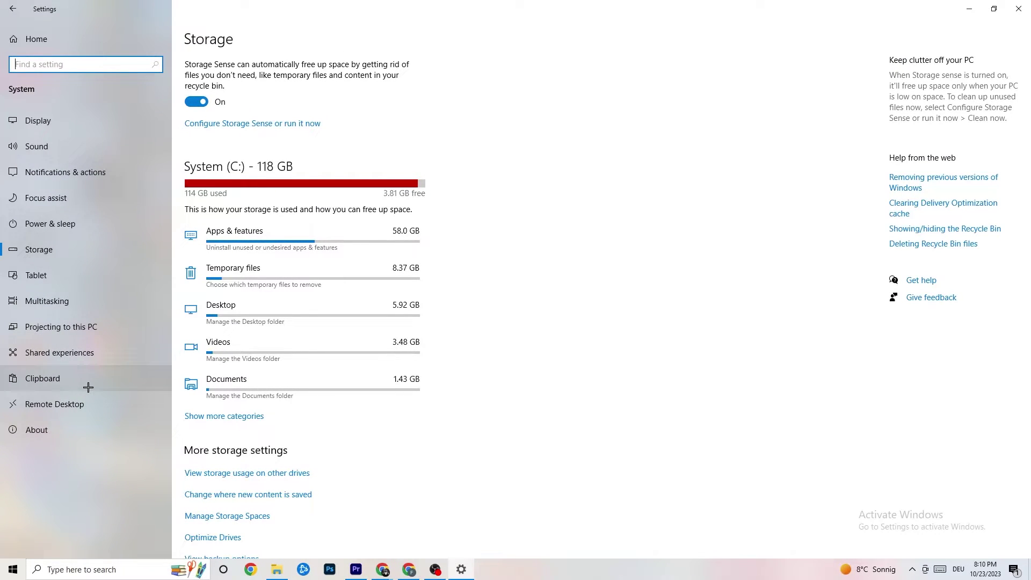
- Review the Gaming settings for Xbox Game Bar, Captures and Game Mode, and return to the Settings home page
click(16, 41)
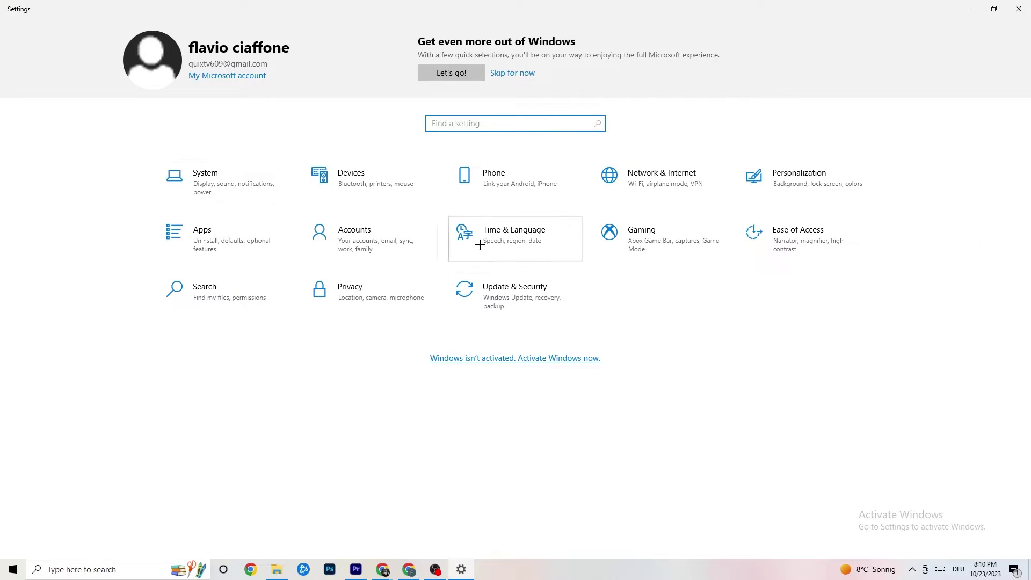
click(665, 253)
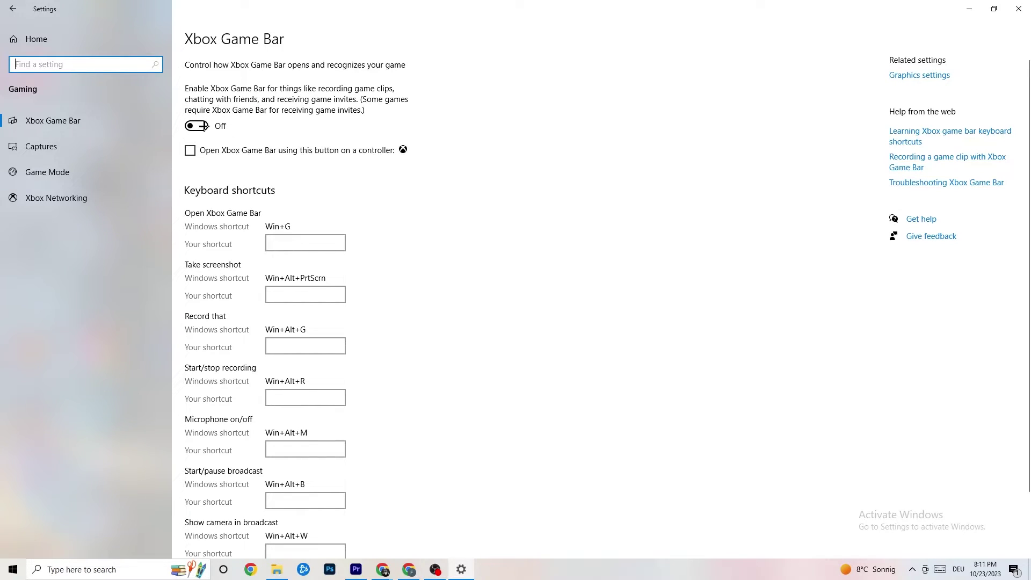
click(86, 146)
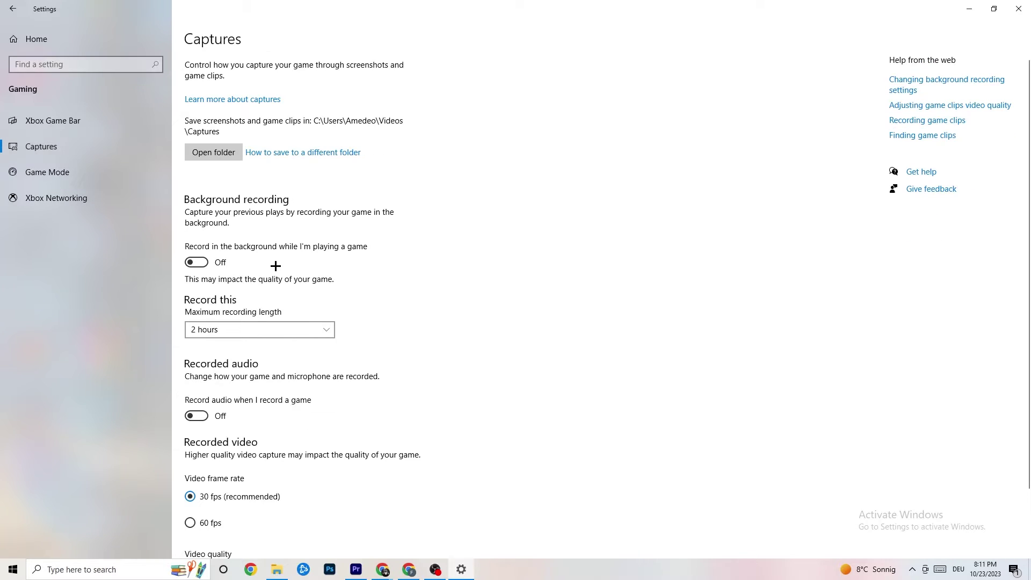
scroll(360, 231, down, 2)
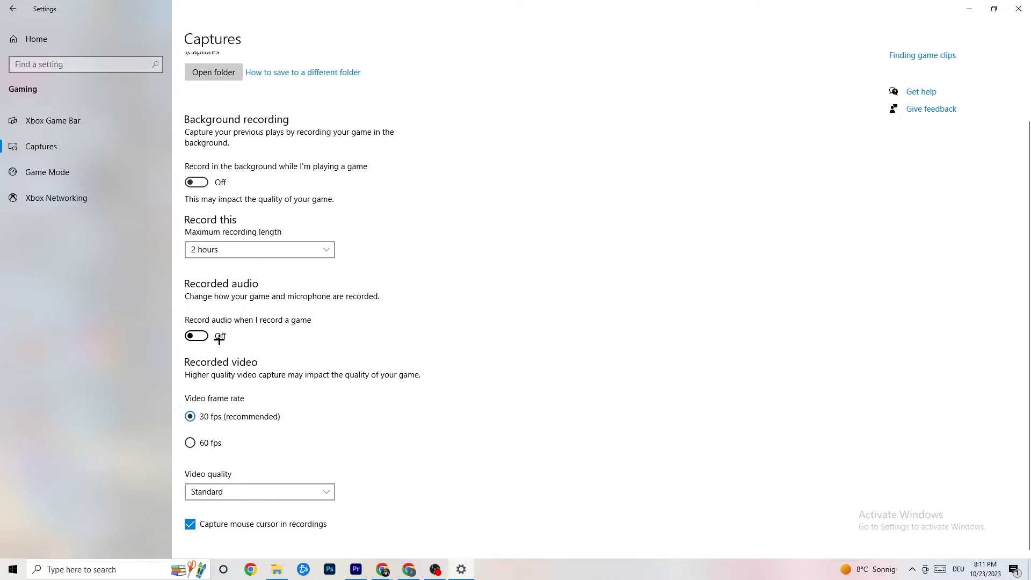
click(68, 169)
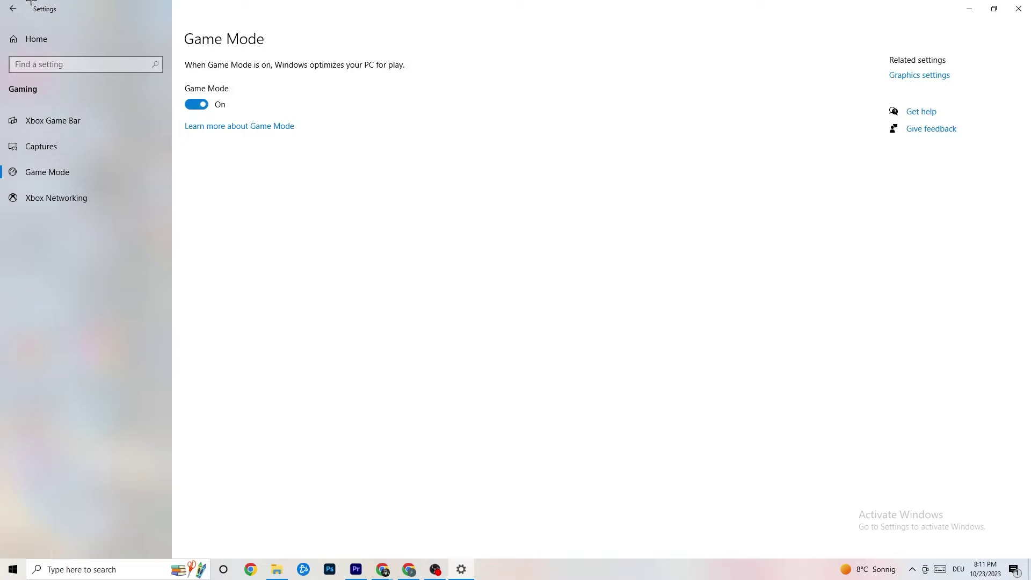
click(13, 8)
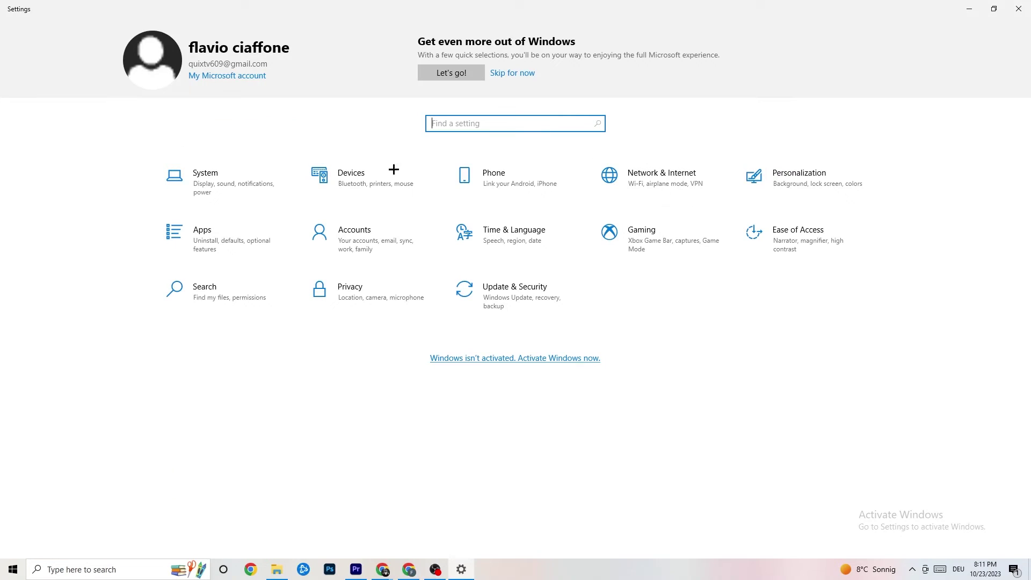
- Check the Windows Update status and the Troubleshoot page in Update & Security, and close Settings
click(524, 290)
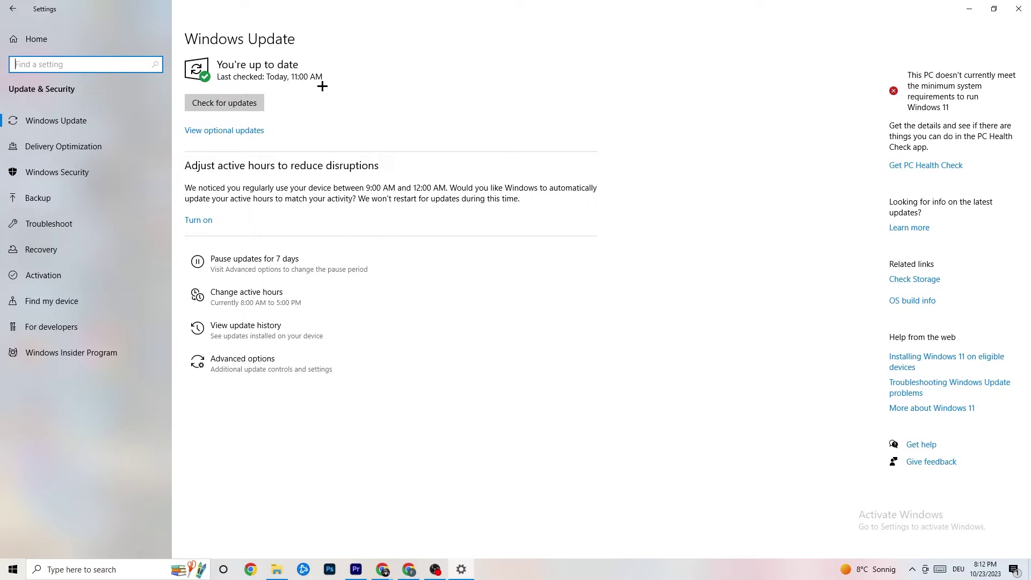
click(80, 119)
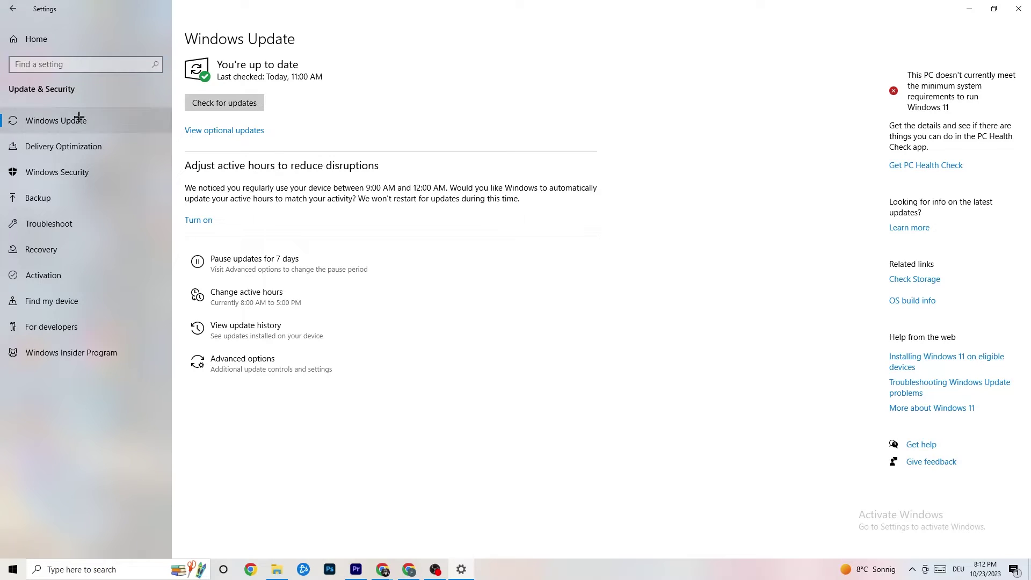
click(57, 218)
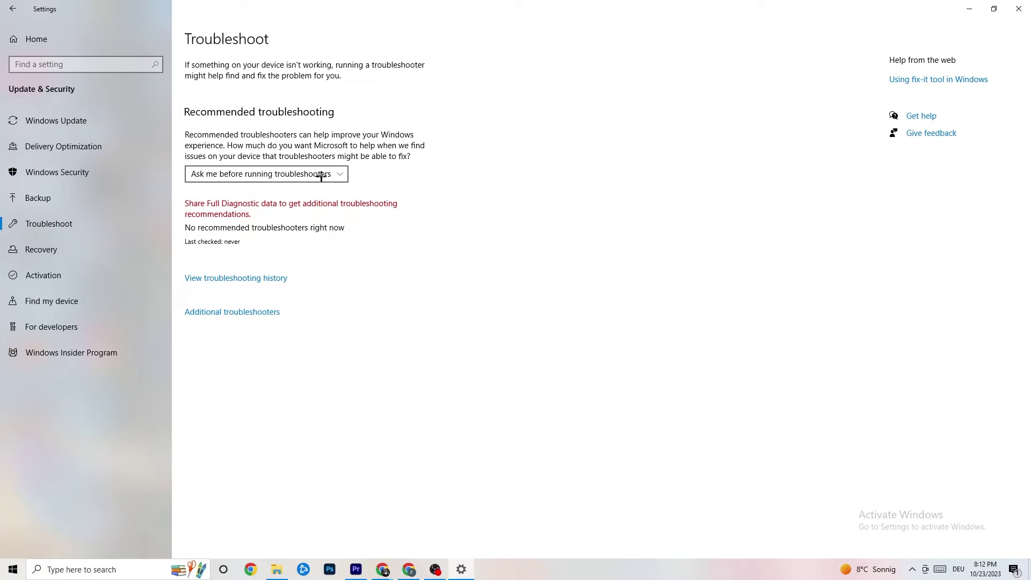
click(1020, 6)
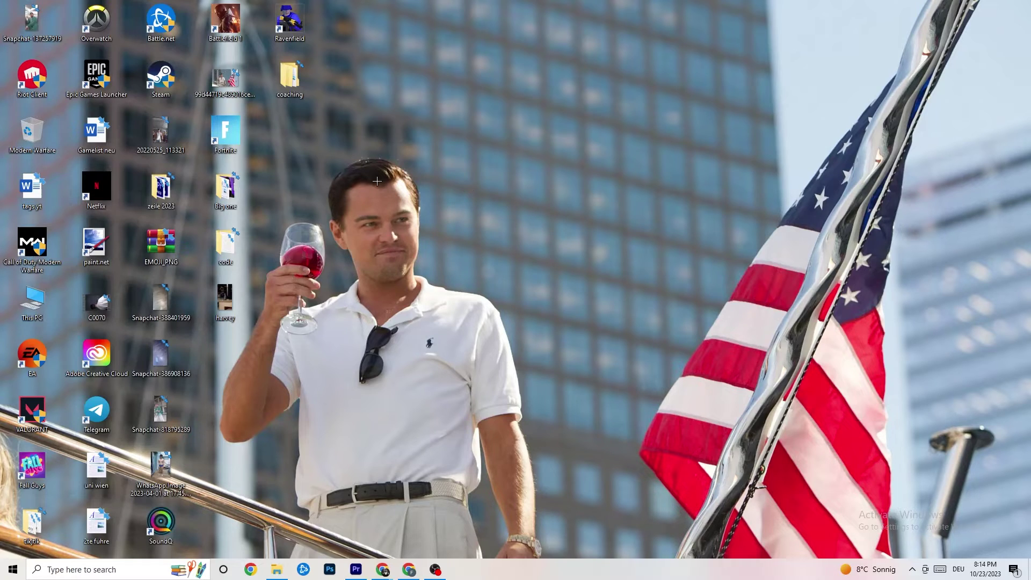
- Open NVIDIA Control Panel from the desktop and examine the 3D image settings with preview
right_click(461, 139)
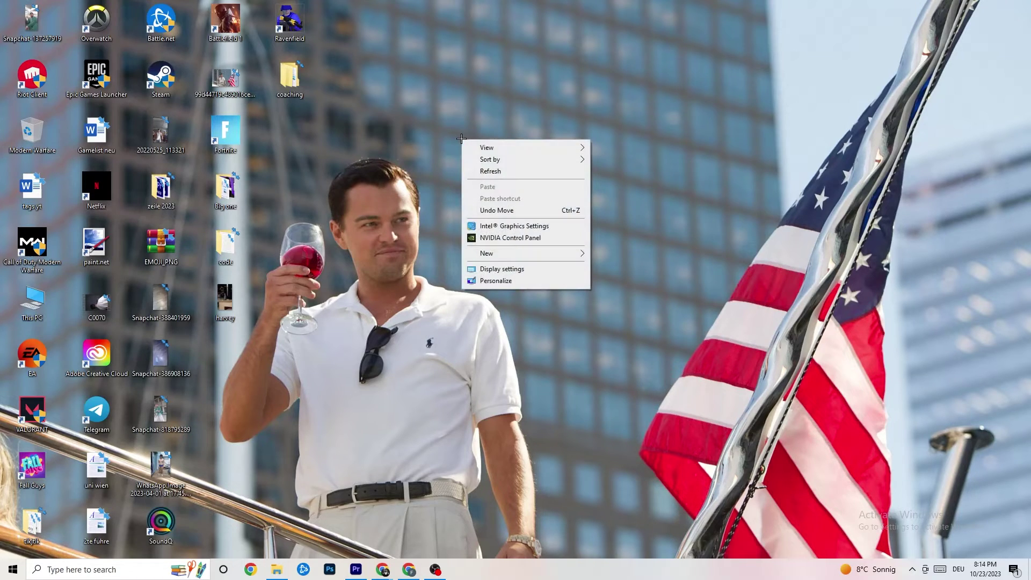
click(499, 239)
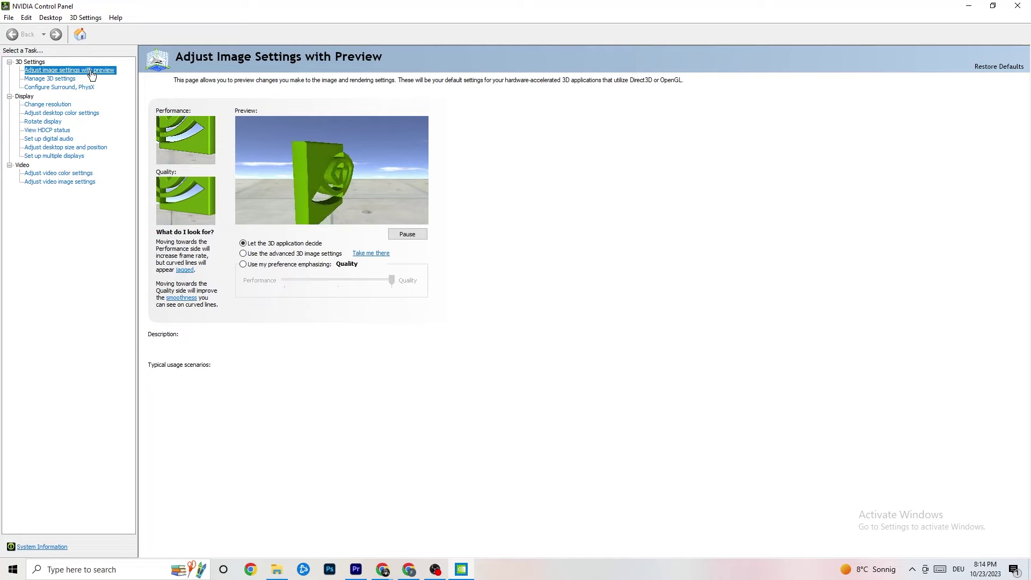
mouse_move(282, 248)
mouse_move(333, 276)
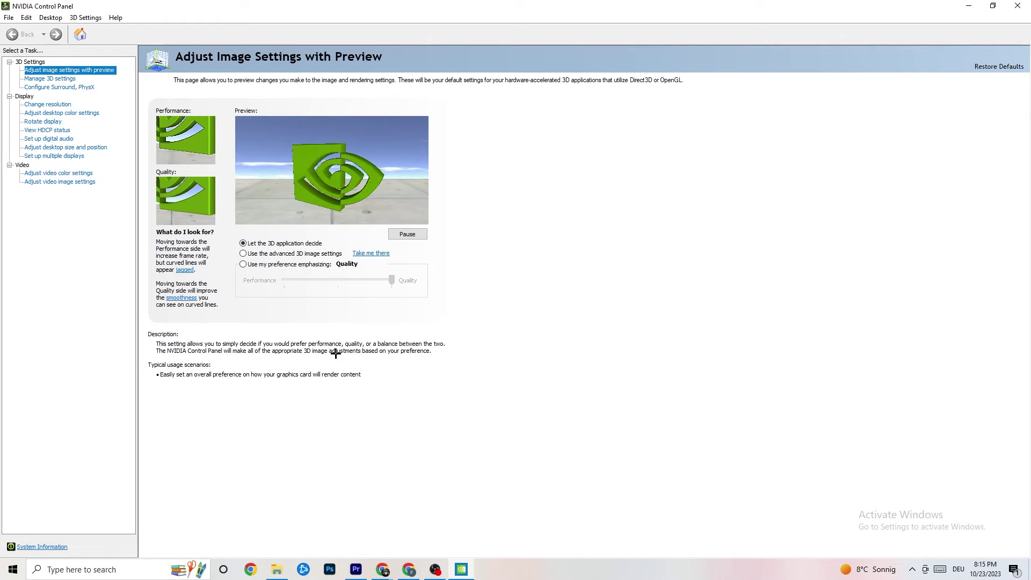
- Review the available resolutions and the refresh rate for the display in NVIDIA Control Panel, and close it
click(45, 107)
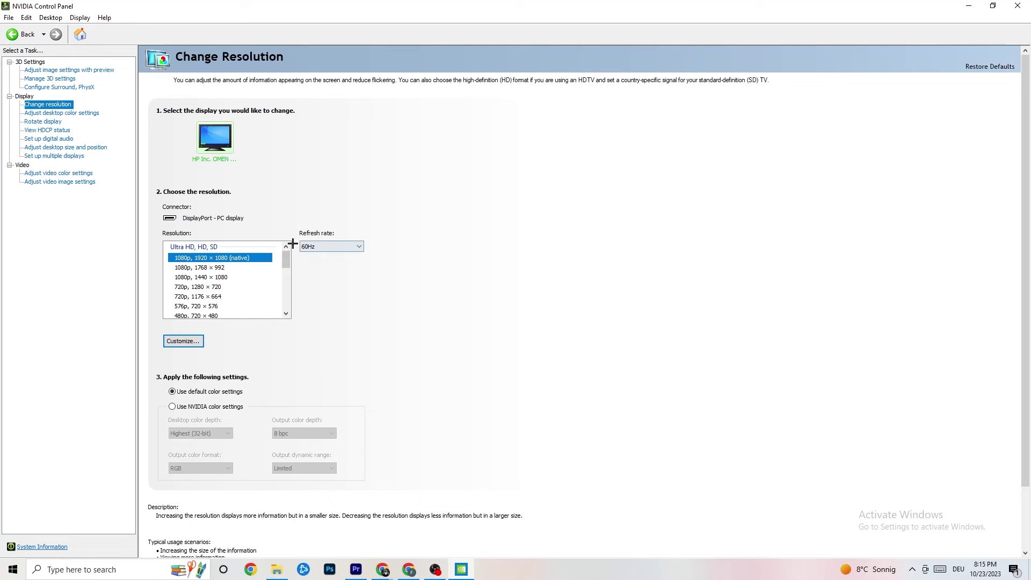
scroll(286, 252, down, 1)
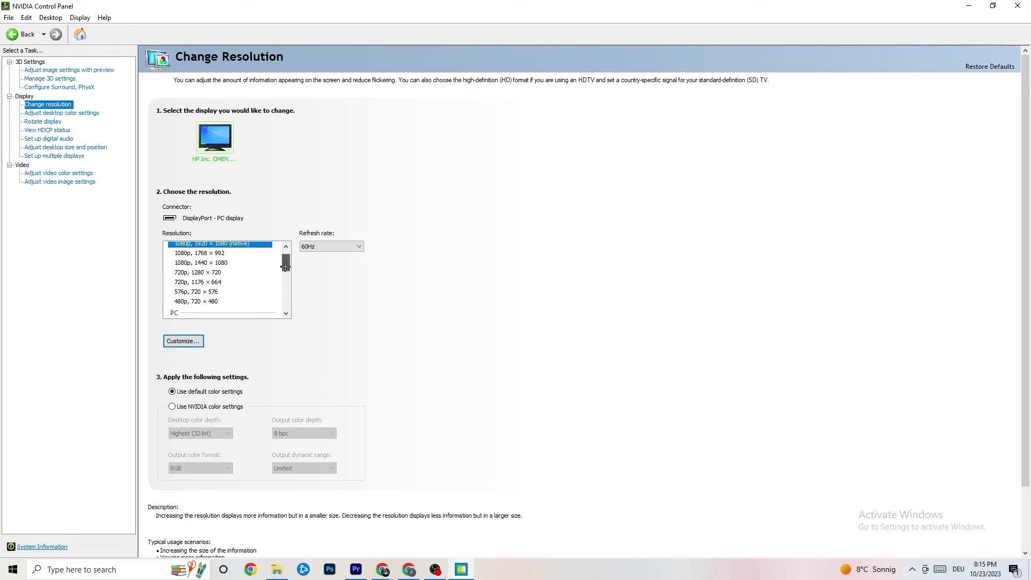
scroll(286, 251, up, 1)
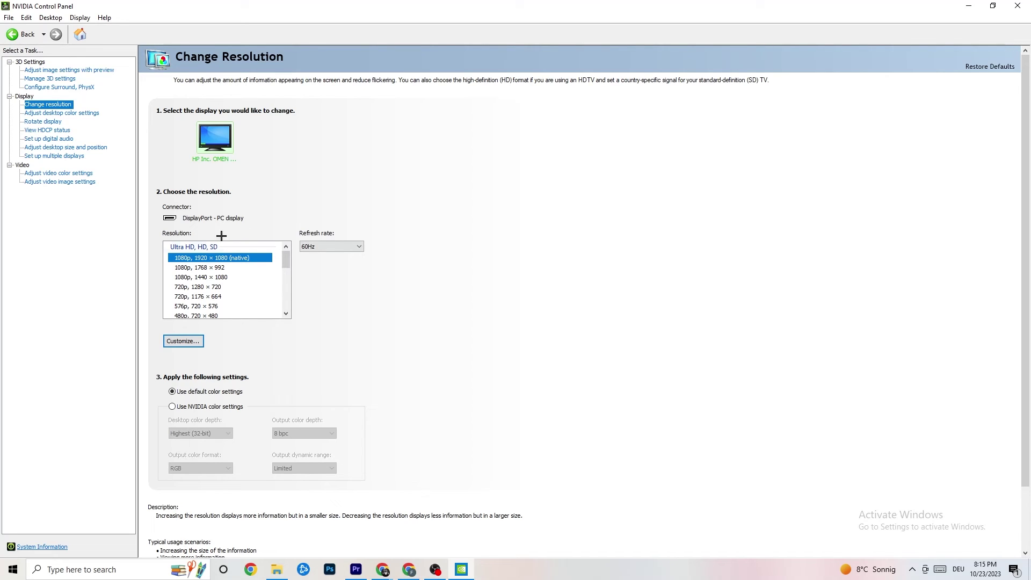
key(alt+F4)
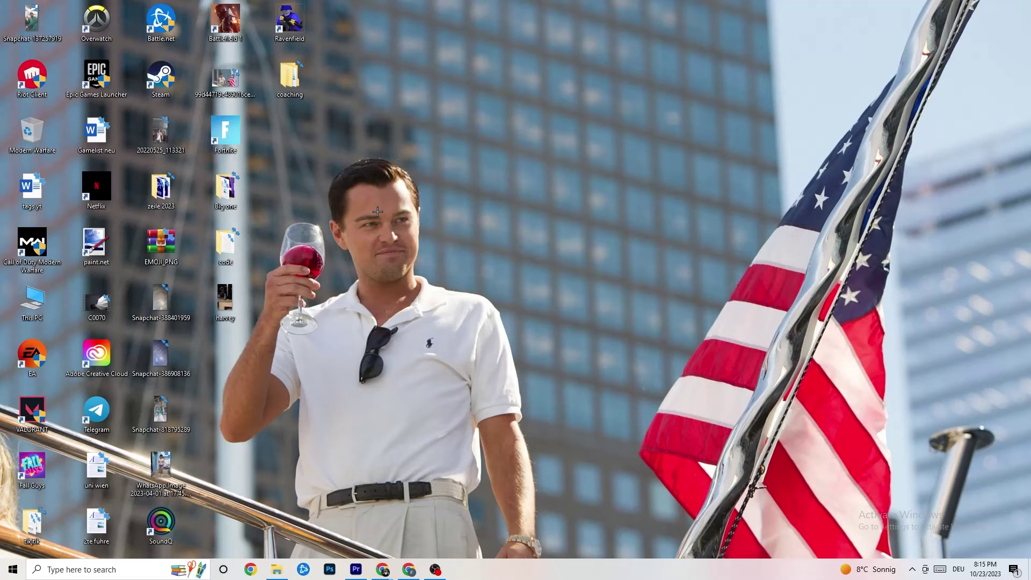
- Bring up the Windows shut down and restart choices, and dismiss them without restarting the PC
click(13, 569)
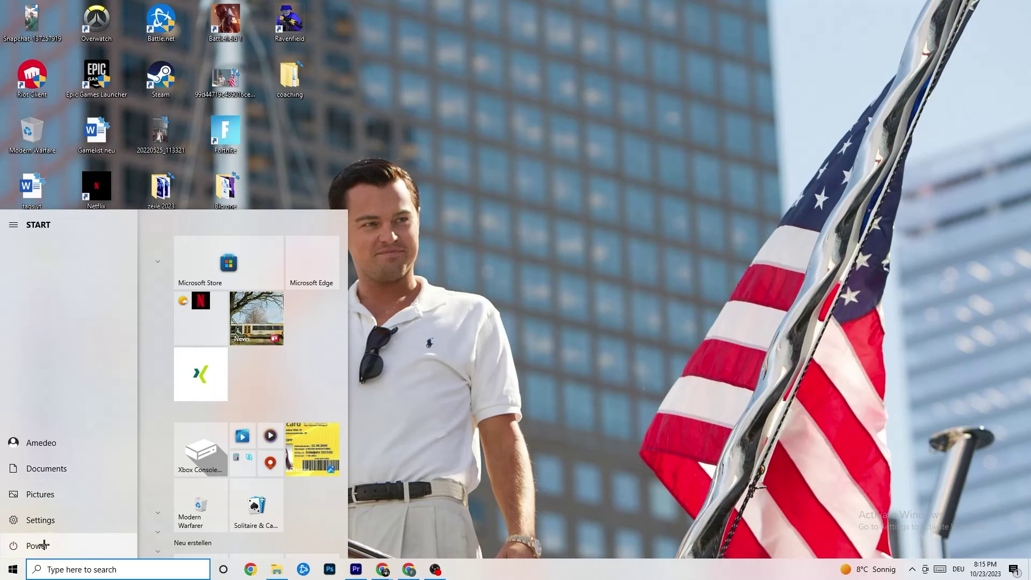
click(16, 545)
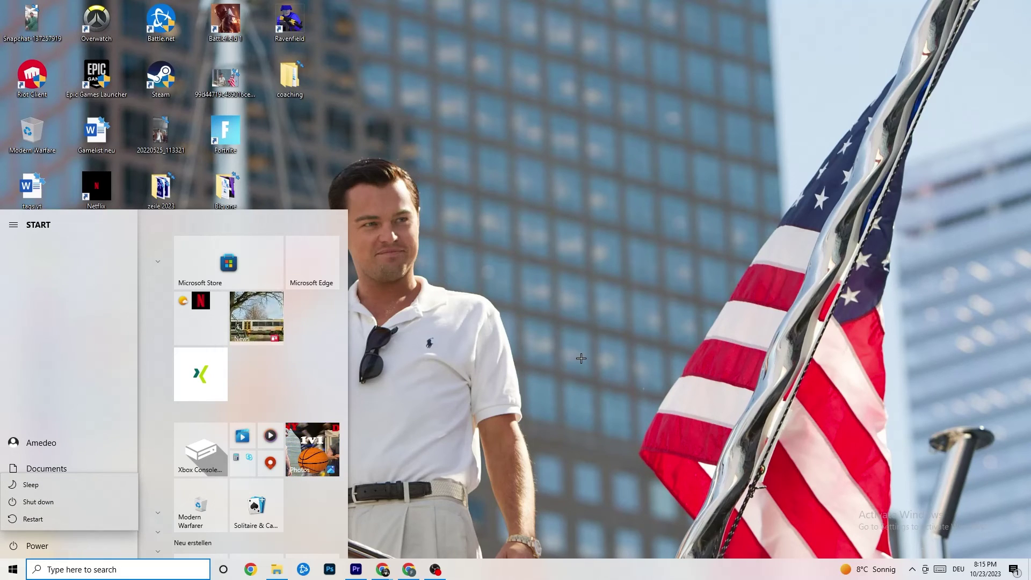
click(561, 229)
click(296, 194)
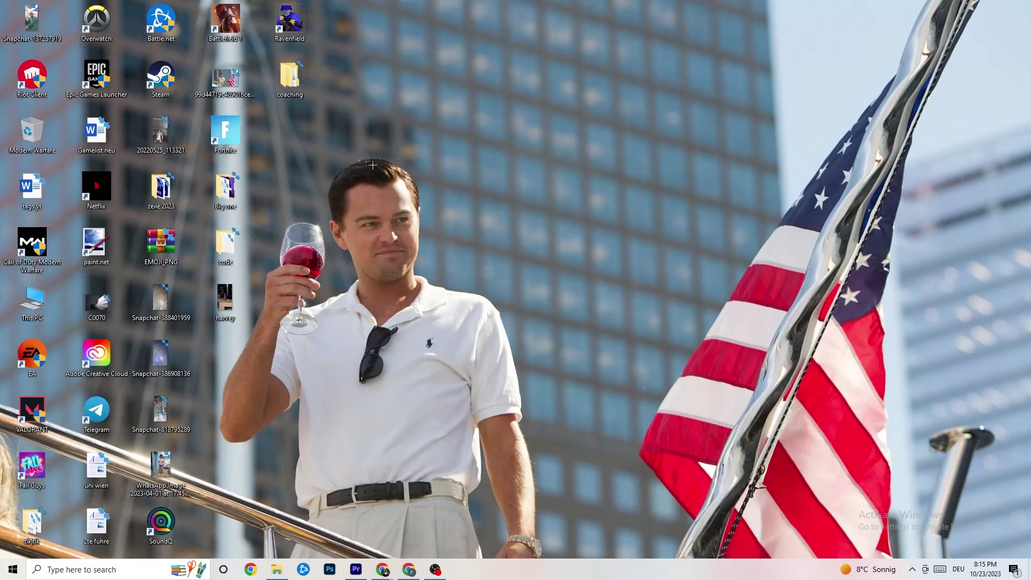